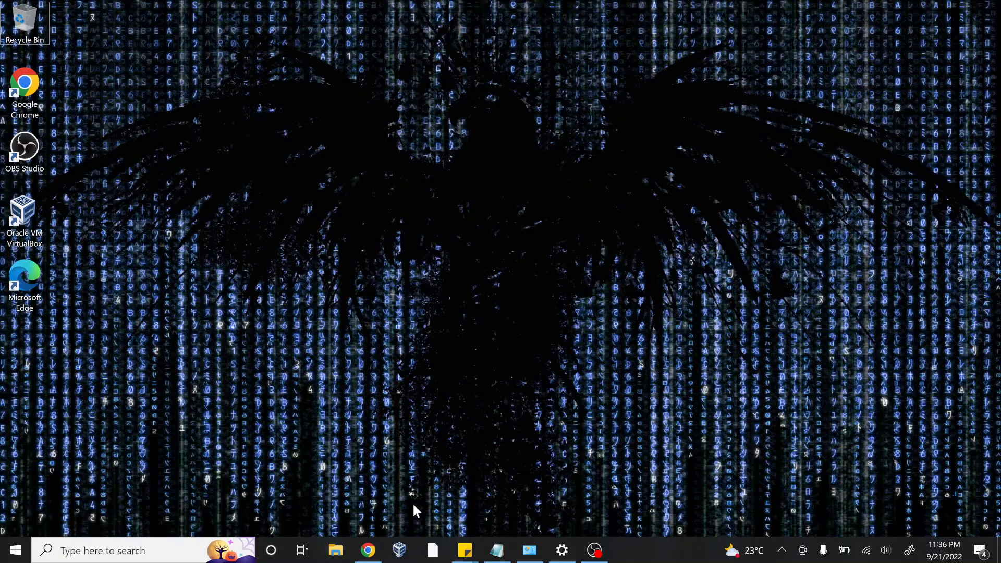
# - Launch Burp Suite Community Edition with a temporary project and the Burp default configuration
pyautogui.click(120, 551)
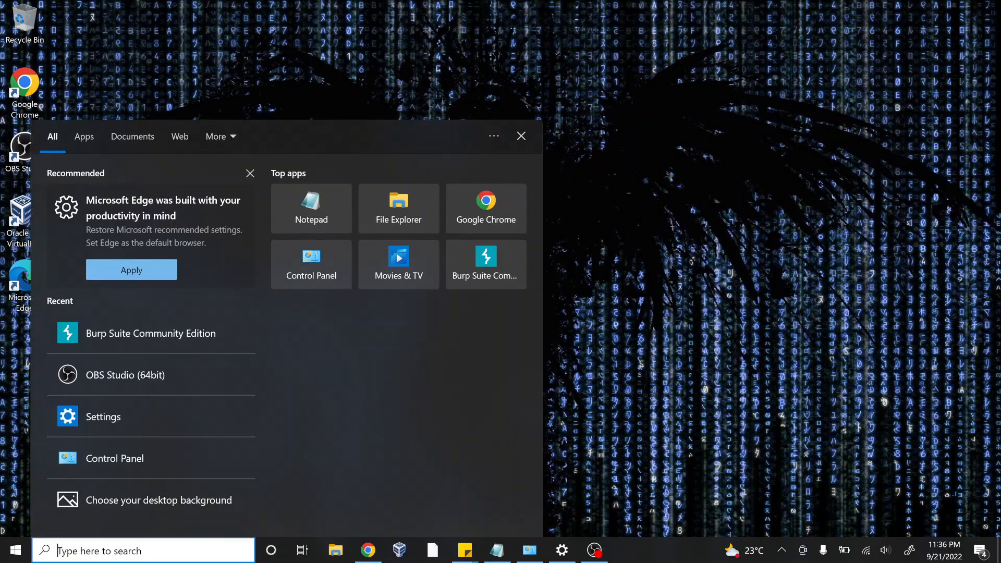
pyautogui.write('b')
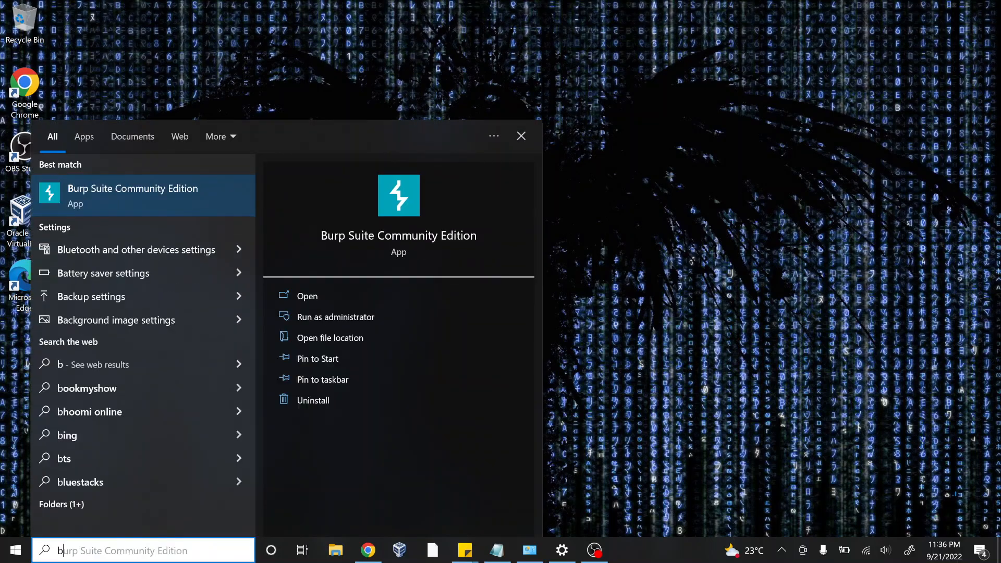
pyautogui.press('Return')
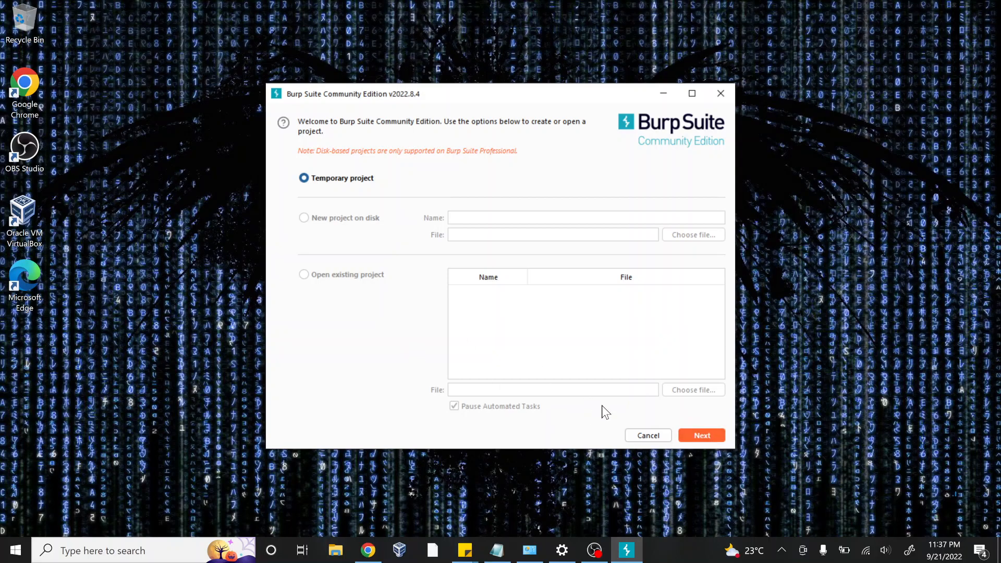
pyautogui.click(694, 435)
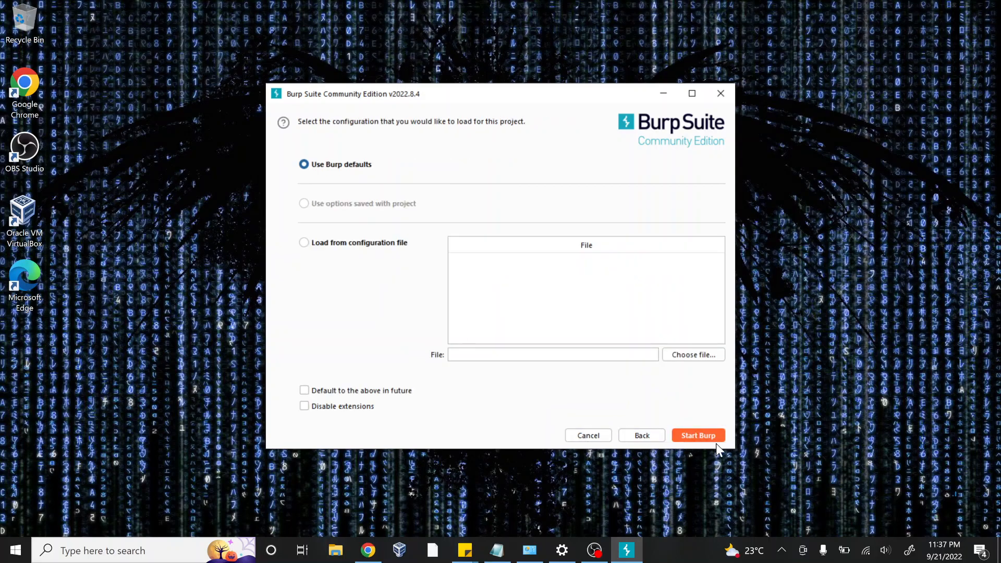
pyautogui.click(704, 435)
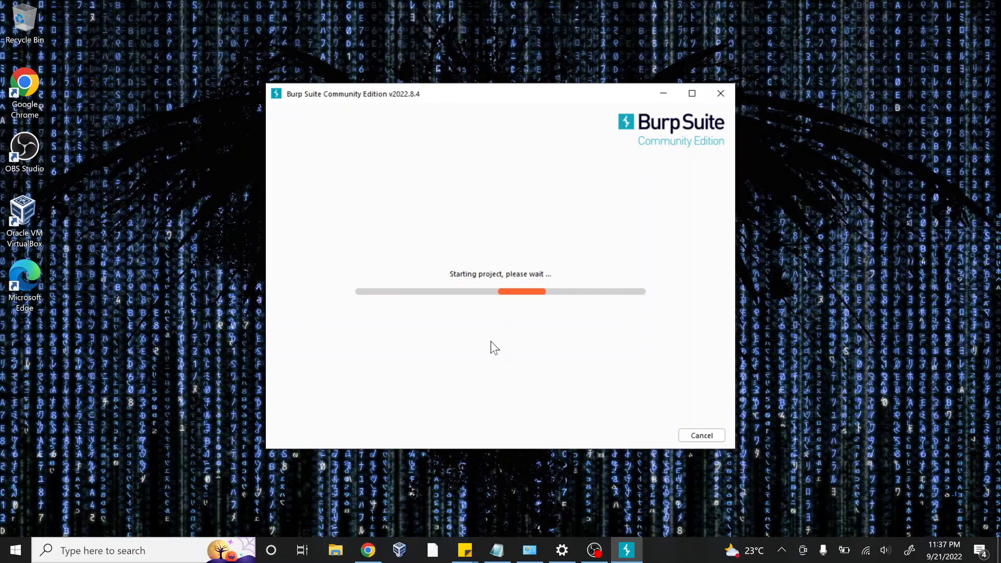
# - Open the Desktop folder in File Explorer, then bring the Burp Suite window to the front and move it lower on the desktop
pyautogui.click(334, 551)
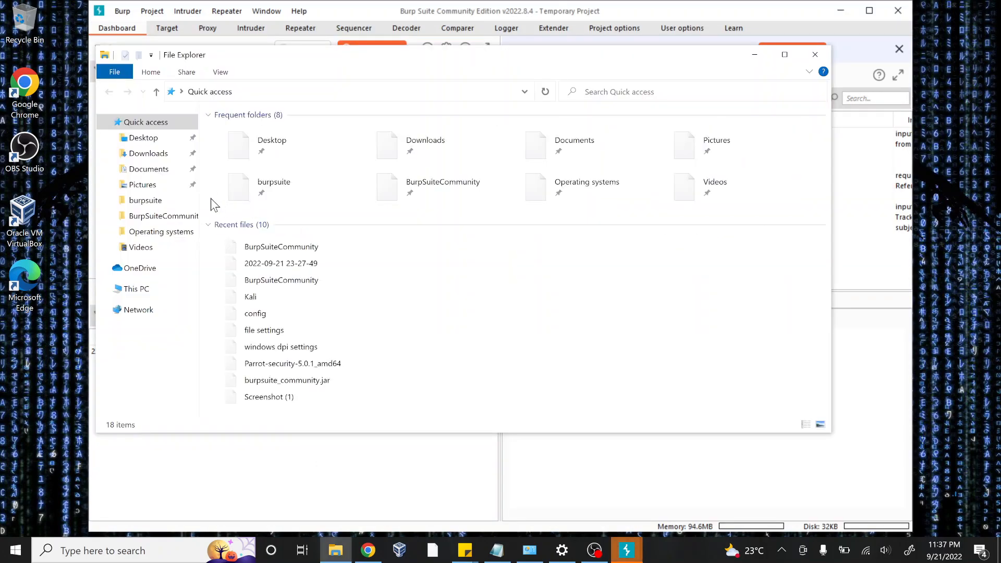
pyautogui.click(157, 139)
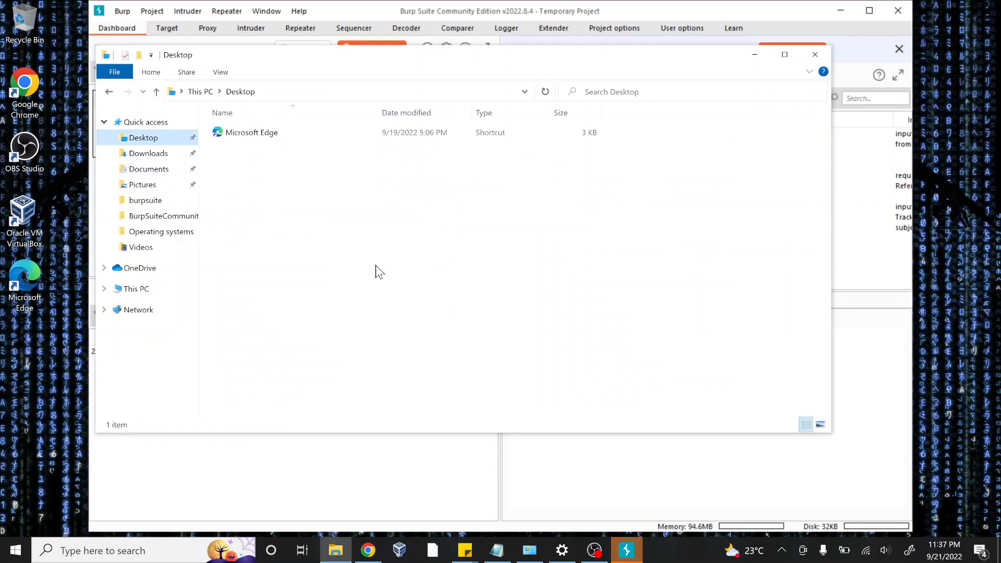
pyautogui.click(592, 509)
pyautogui.moveTo(369, 15); pyautogui.dragTo(517, 67)
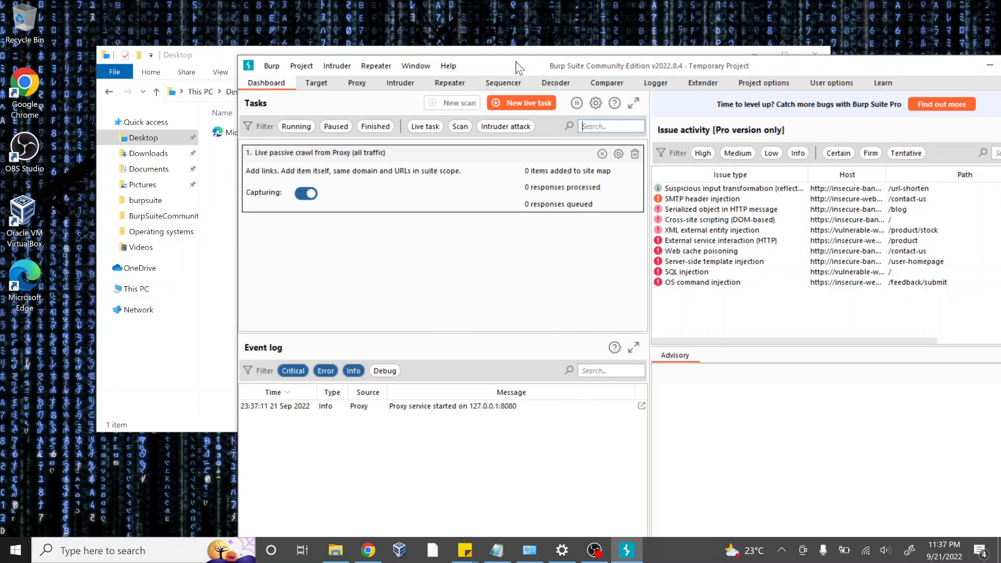
pyautogui.moveTo(517, 67); pyautogui.dragTo(421, 59)
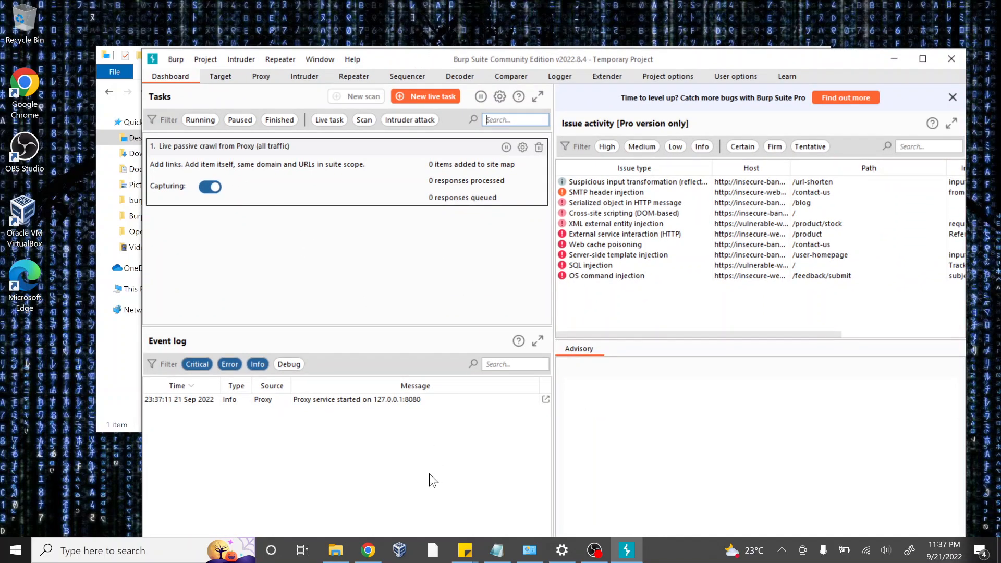
# - Inspect the target path in the Burp Suite Community Edition shortcut's properties and close them
pyautogui.rightClick(639, 556)
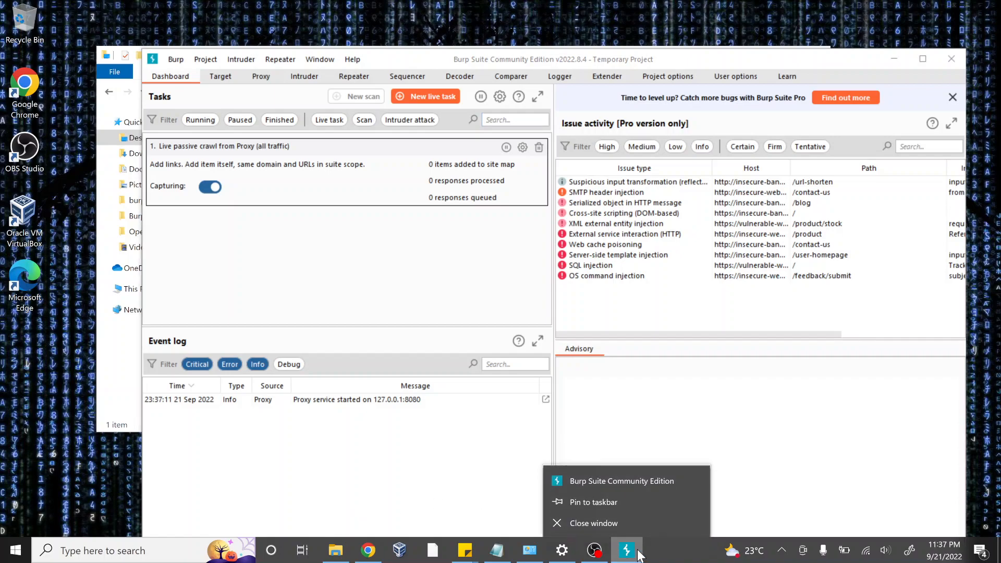
pyautogui.rightClick(626, 478)
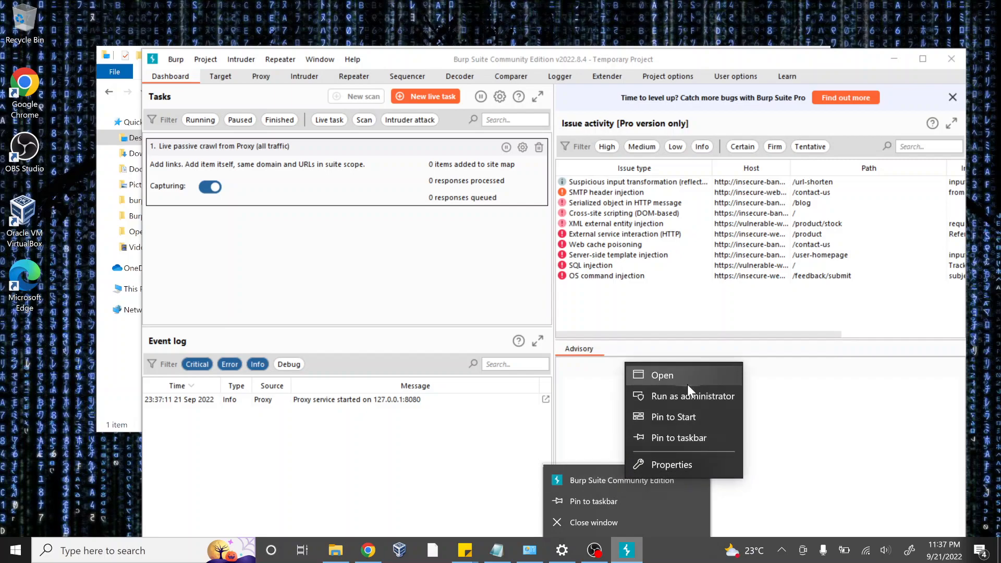
pyautogui.click(672, 464)
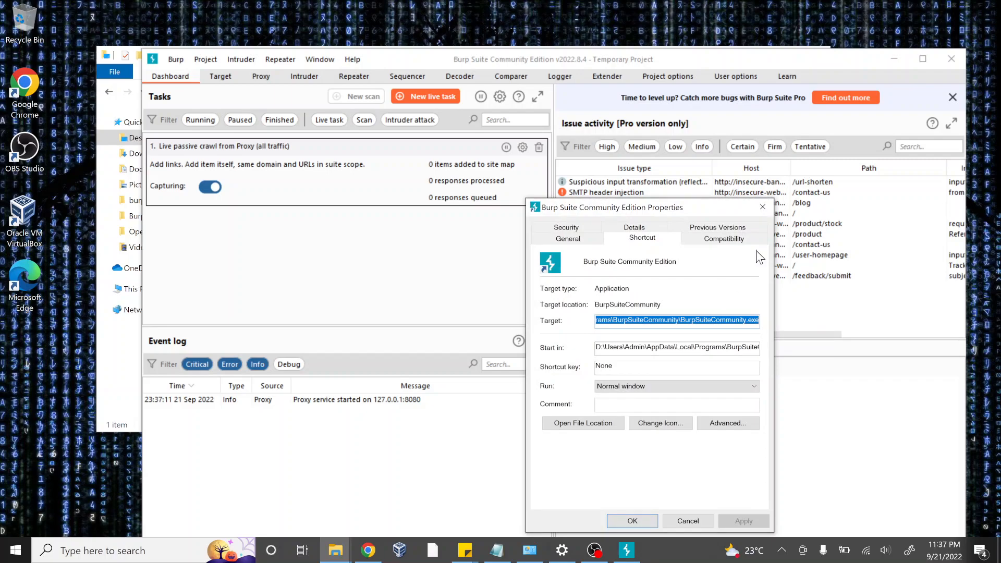
pyautogui.click(763, 207)
# - Switch to File Explorer and browse to the folder D:\Users\Admin\AppData\Local\Programs\BurpSuiteCommunity
pyautogui.click(335, 551)
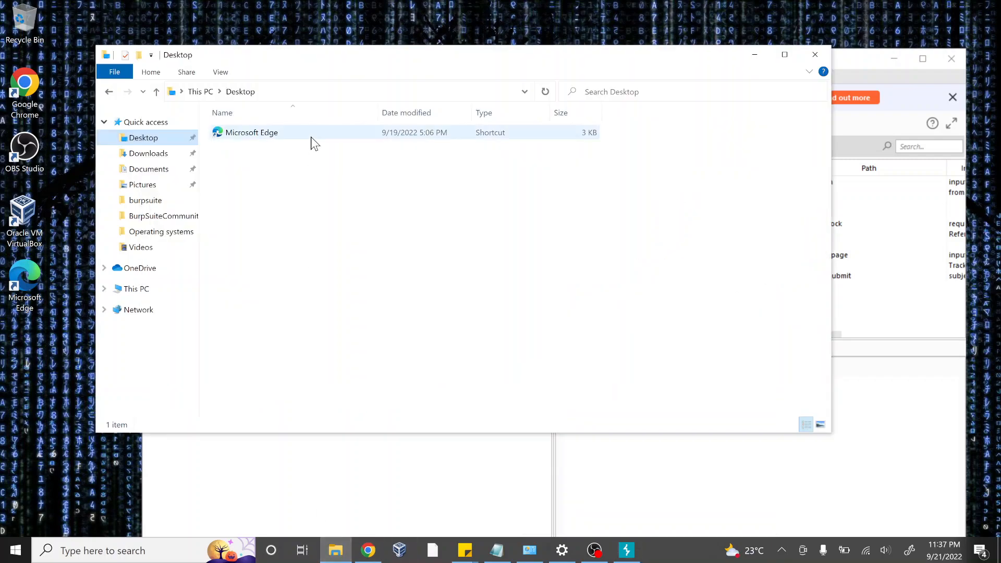
pyautogui.click(102, 92)
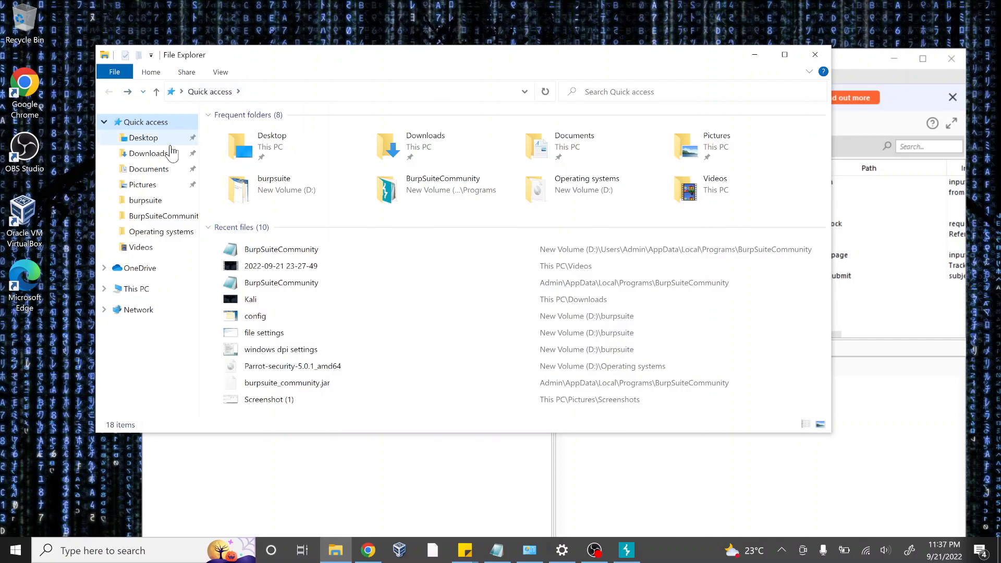
pyautogui.click(155, 293)
pyautogui.doubleClick(437, 267)
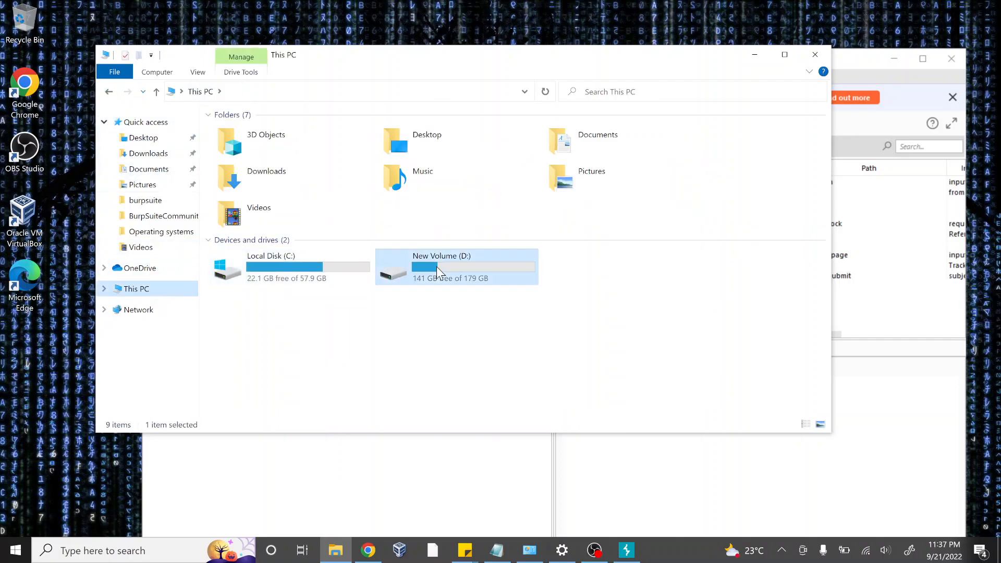
pyautogui.doubleClick(291, 191)
pyautogui.doubleClick(263, 135)
pyautogui.doubleClick(277, 134)
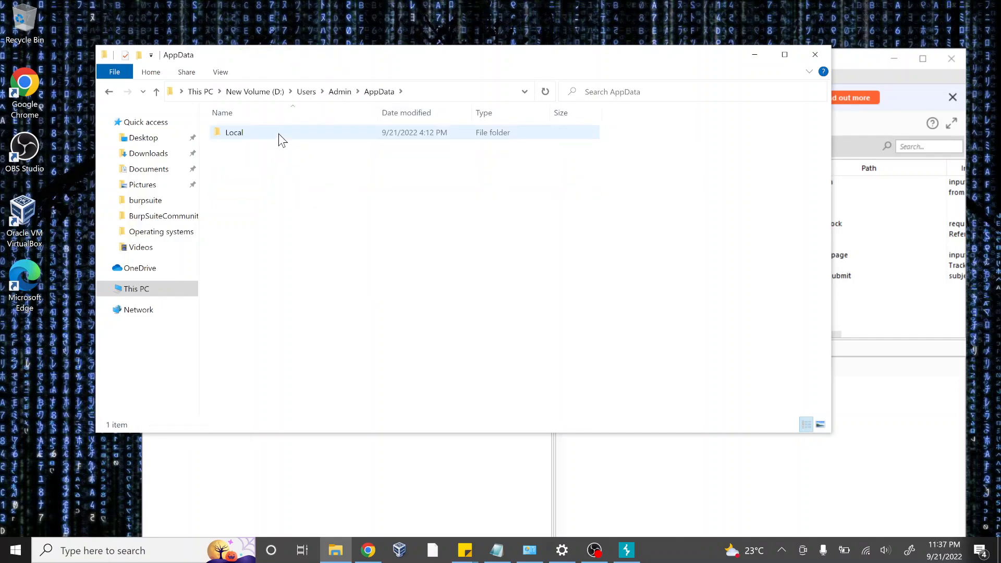
pyautogui.doubleClick(274, 133)
pyautogui.doubleClick(276, 131)
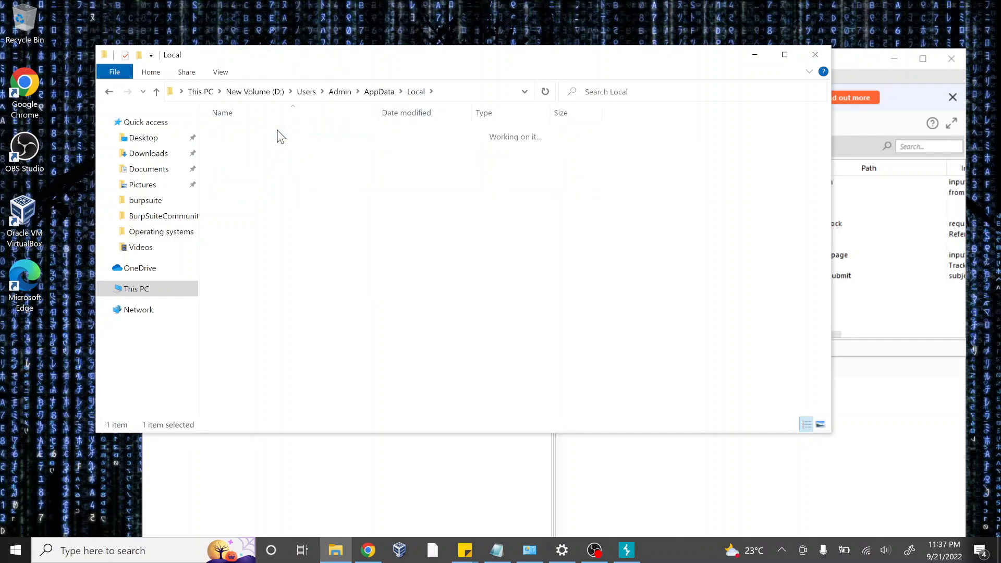
pyautogui.doubleClick(277, 132)
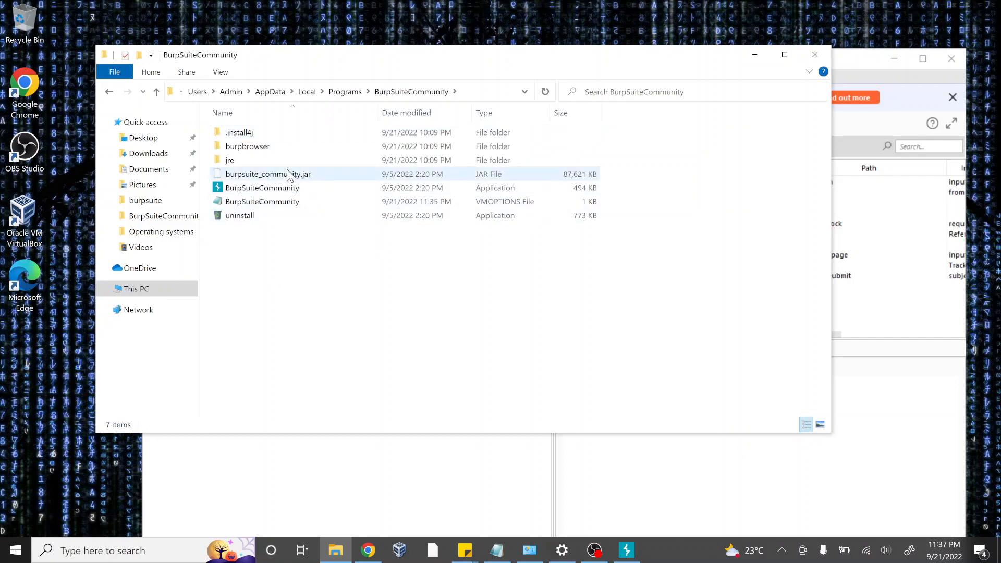
# - Override the high DPI scaling behavior of the BurpSuiteCommunity application, with scaling performed by Application, and apply the compatibility change
pyautogui.click(290, 187)
pyautogui.rightClick(290, 187)
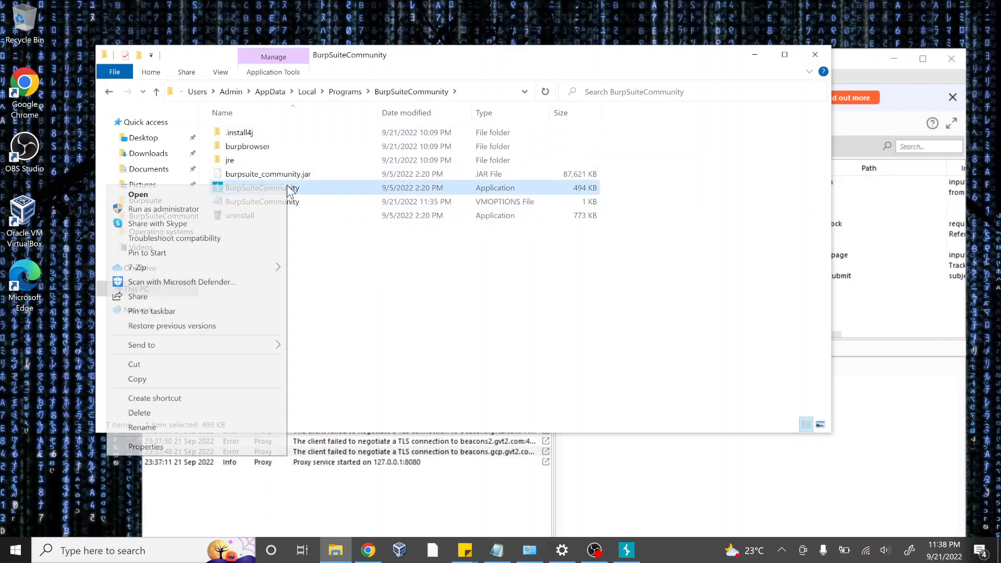
pyautogui.click(212, 447)
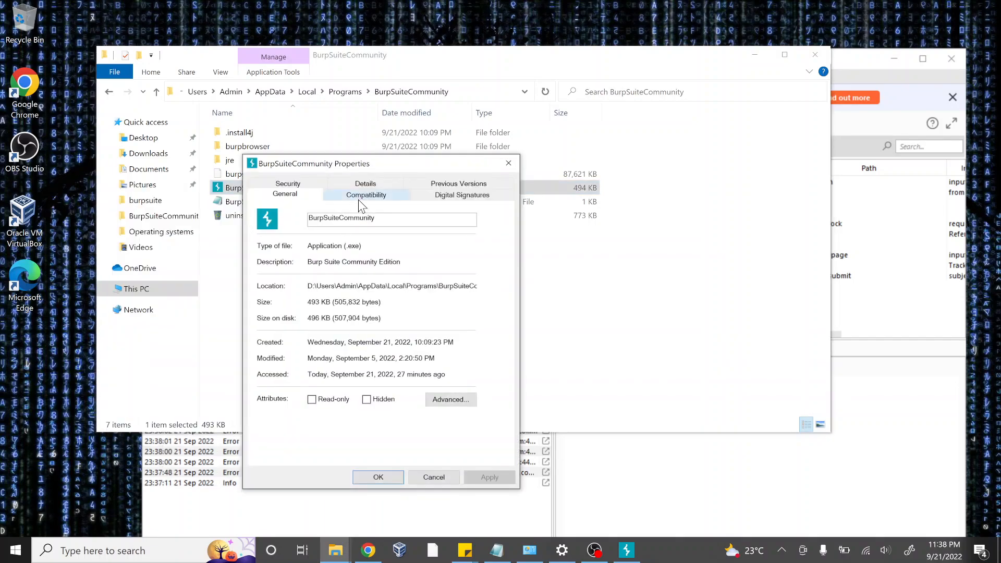
pyautogui.click(358, 198)
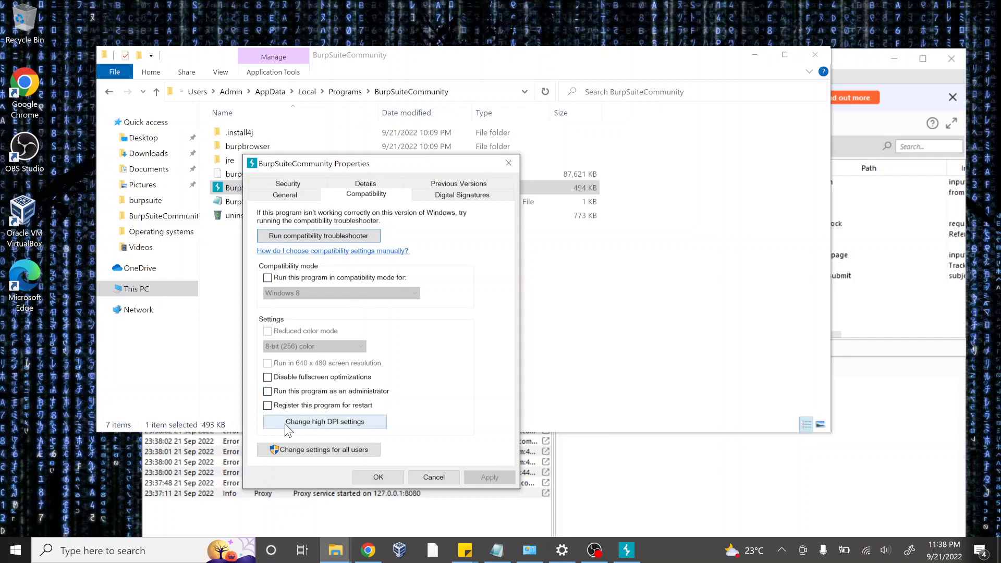
pyautogui.click(327, 429)
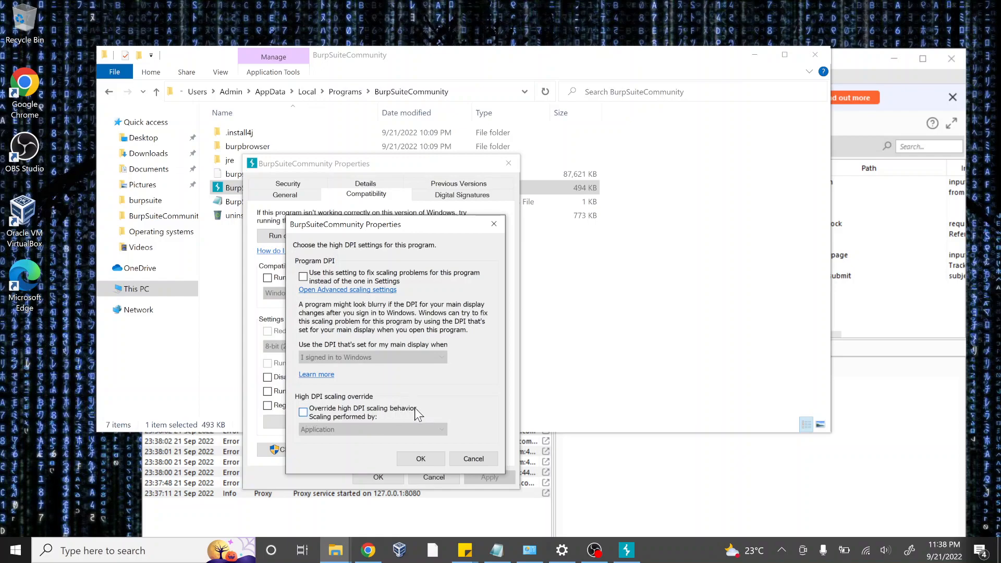
pyautogui.click(303, 413)
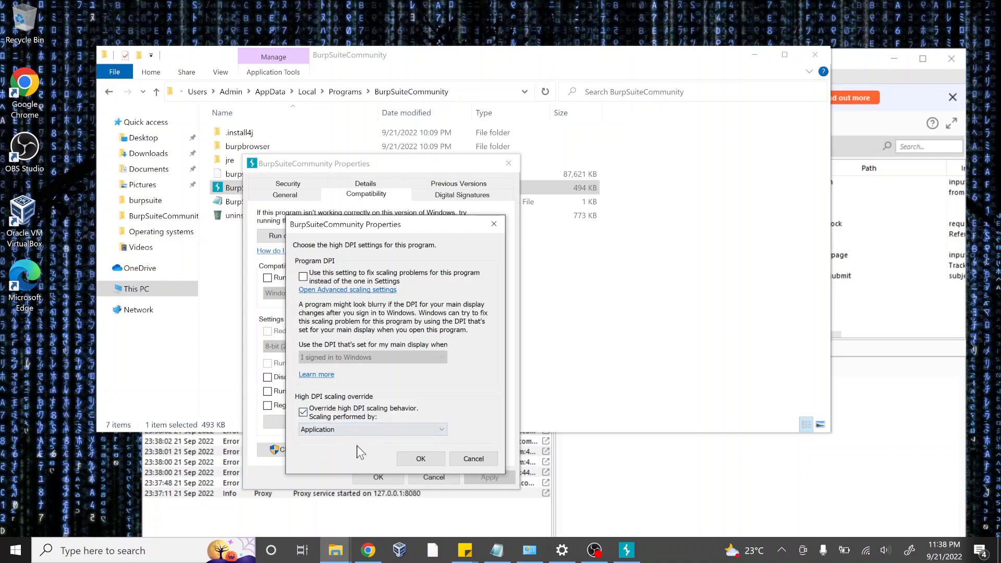
pyautogui.click(430, 461)
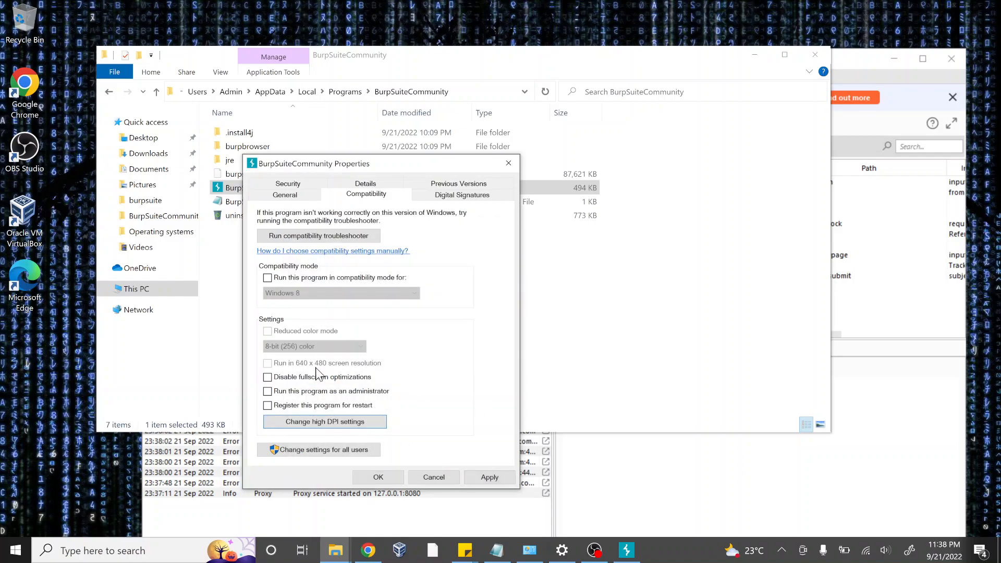
pyautogui.click(491, 478)
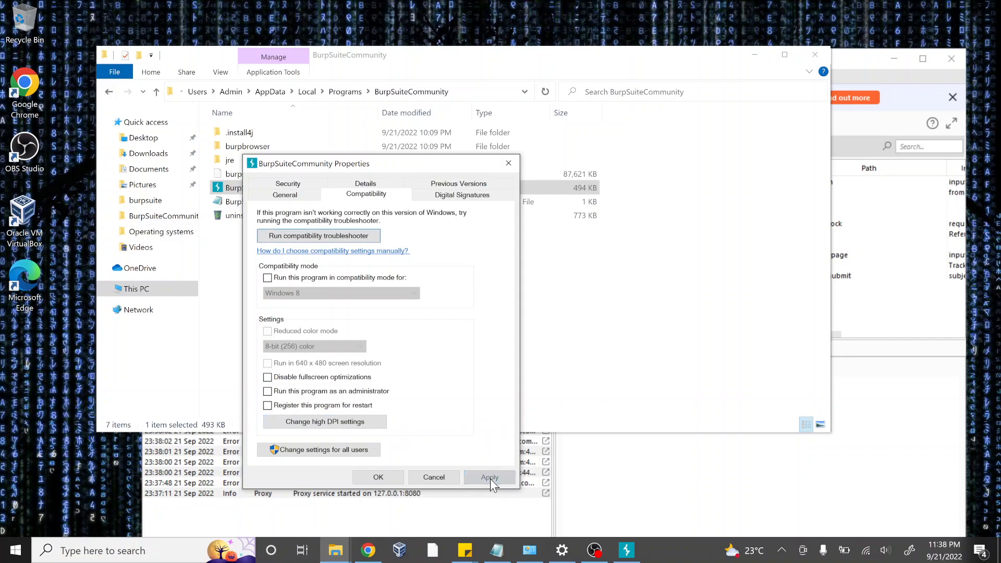
pyautogui.click(378, 477)
# - Exit the running Burp Suite session, closing all of its windows
pyautogui.click(902, 254)
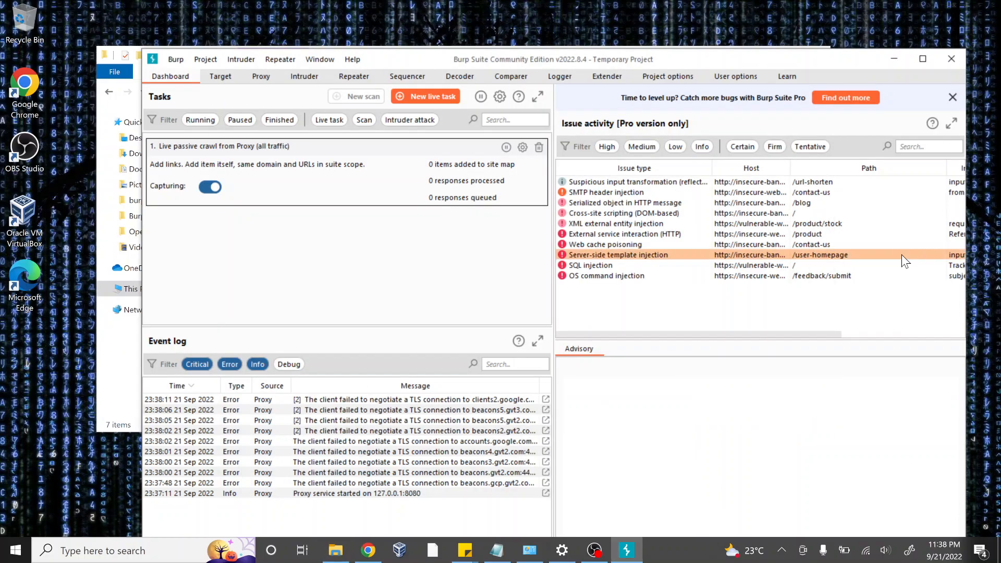
pyautogui.click(951, 59)
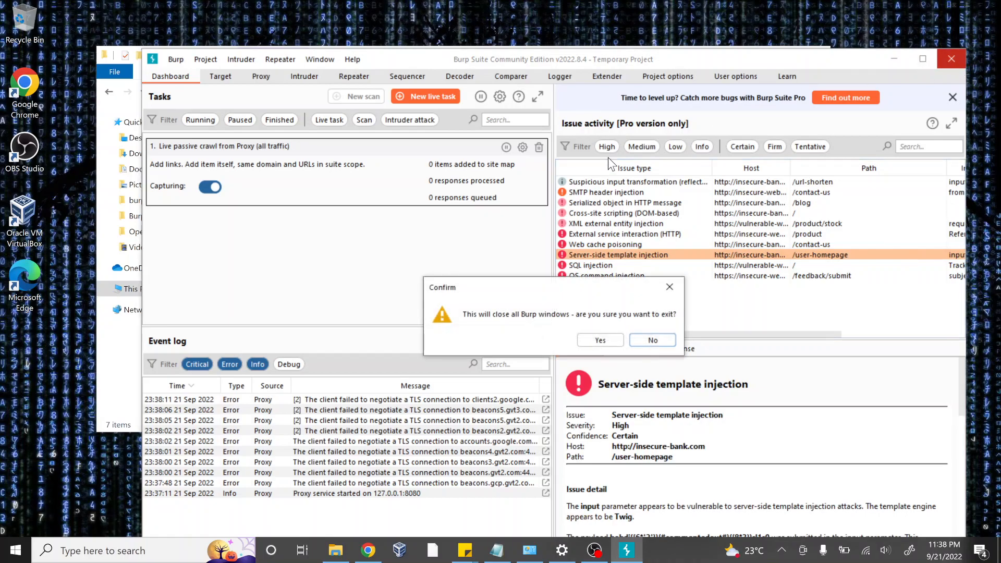
pyautogui.click(593, 338)
# - Relaunch Burp Suite Community Edition with a temporary project and default configuration, and move its window lower on the desktop
pyautogui.click(230, 551)
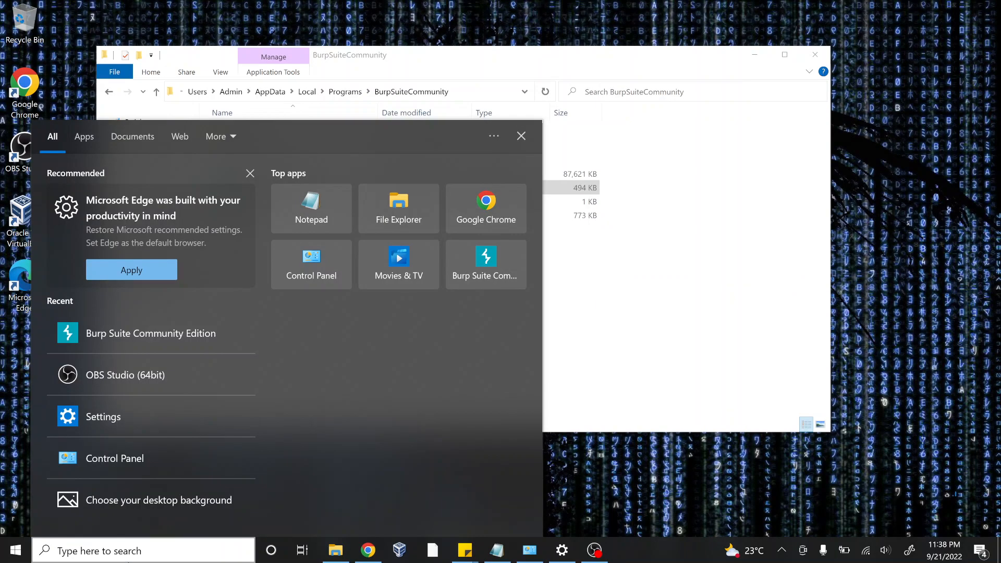
pyautogui.click(130, 339)
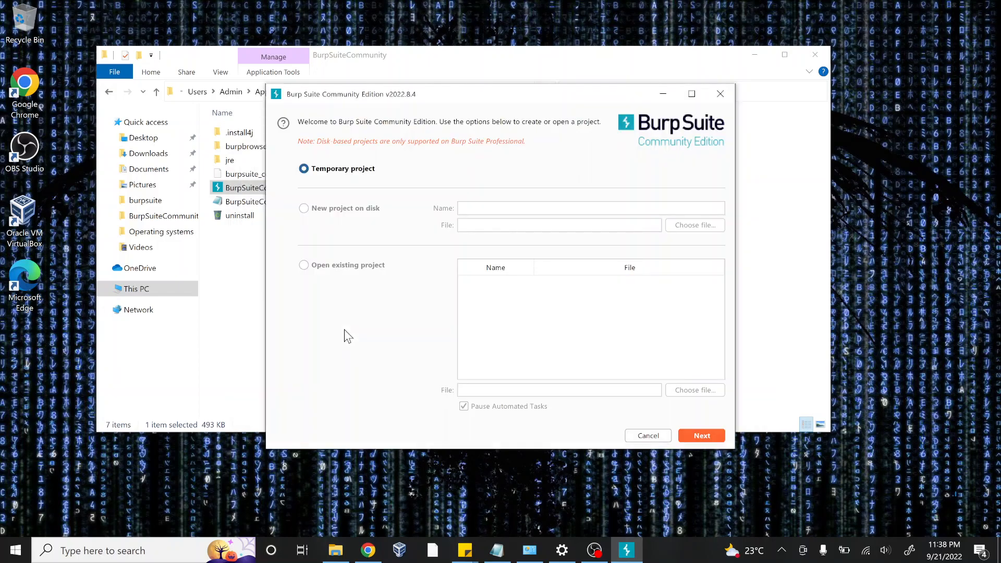
pyautogui.click(708, 436)
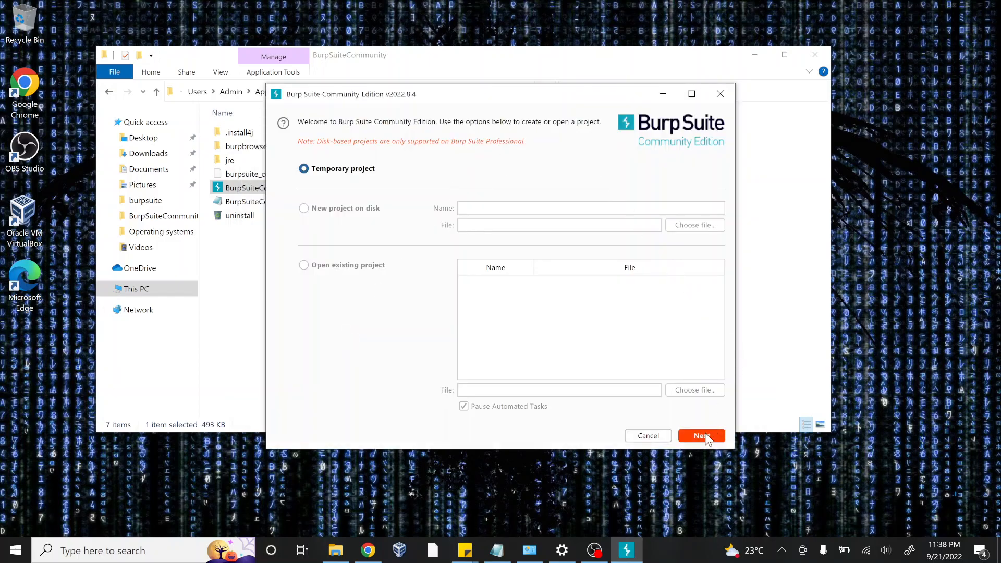
pyautogui.click(708, 436)
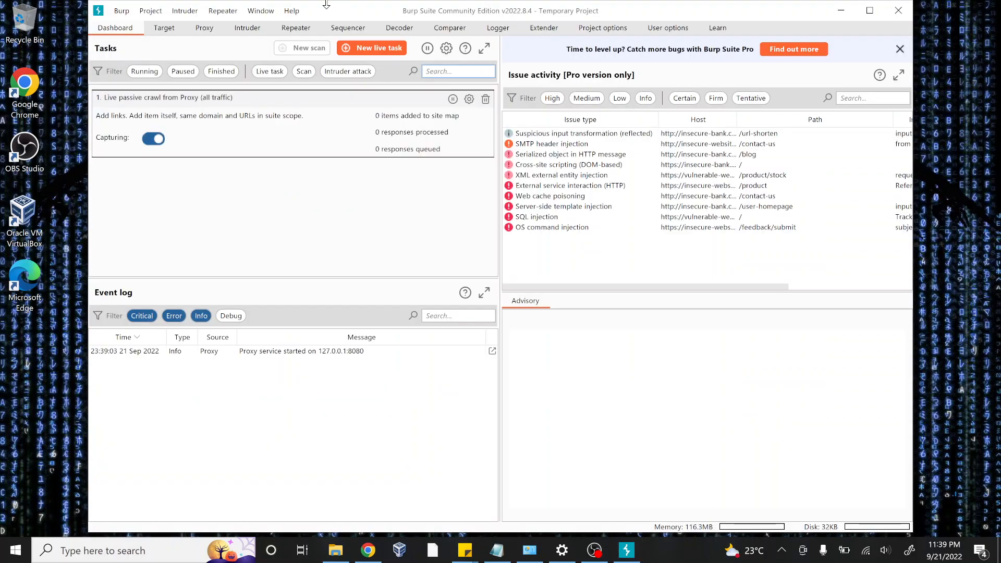
pyautogui.moveTo(323, 12); pyautogui.dragTo(488, 120)
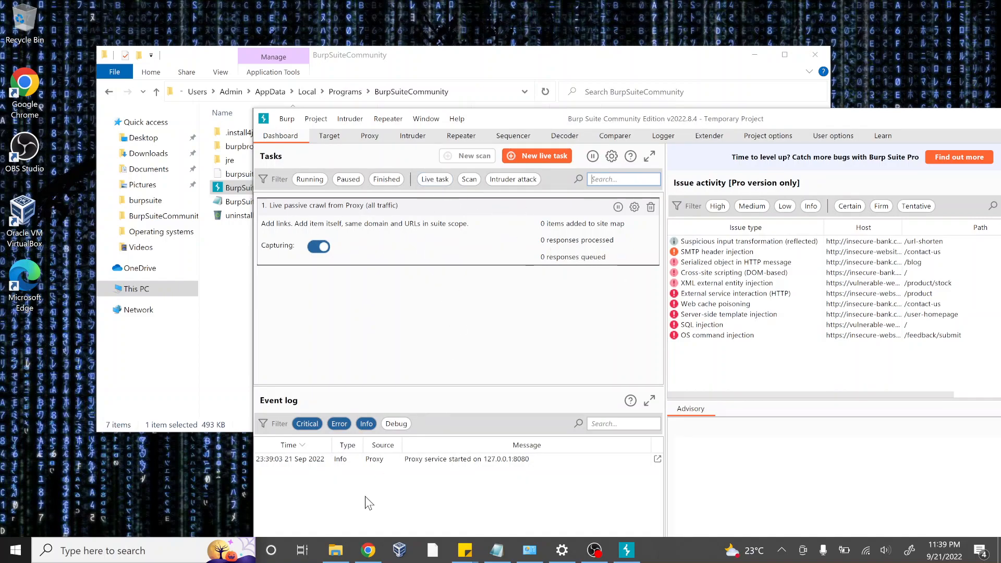
# - Check the manual proxy server address and port in Windows Settings and dismiss the Settings window
pyautogui.click(574, 558)
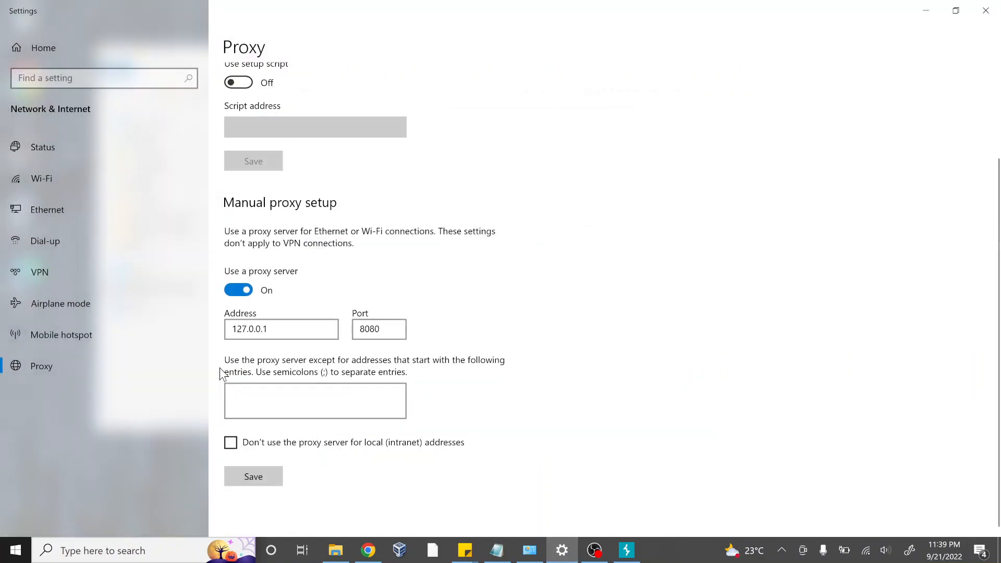
pyautogui.doubleClick(261, 328)
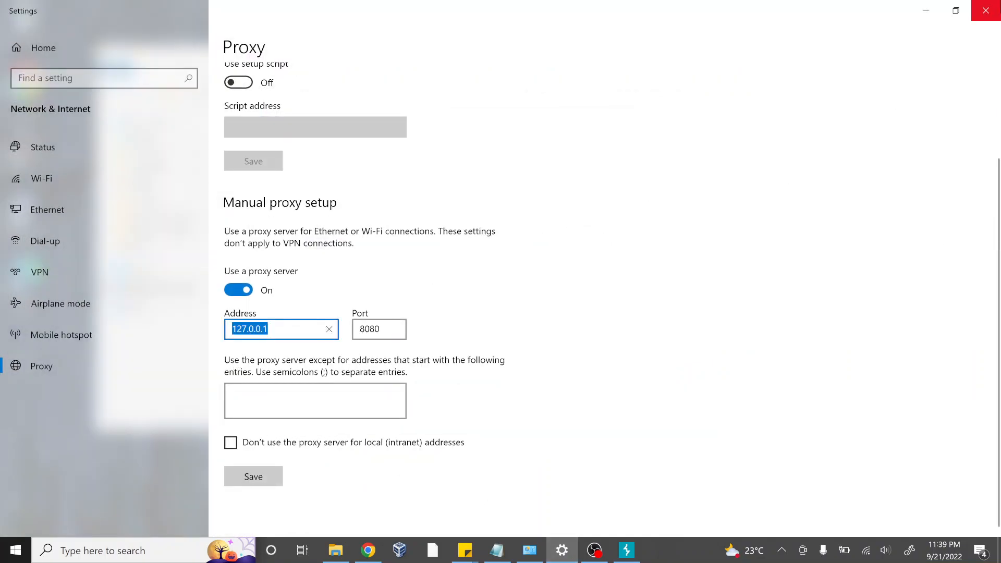
pyautogui.click(912, 8)
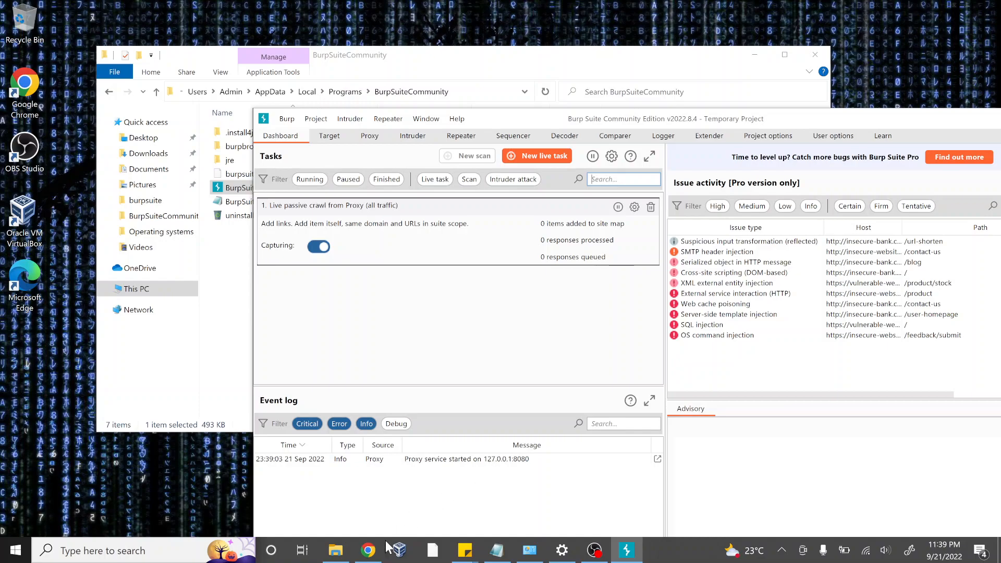
# - Turn on proxy interception in Burp Suite and reload the Google page in Chrome to intercept a request
pyautogui.click(372, 124)
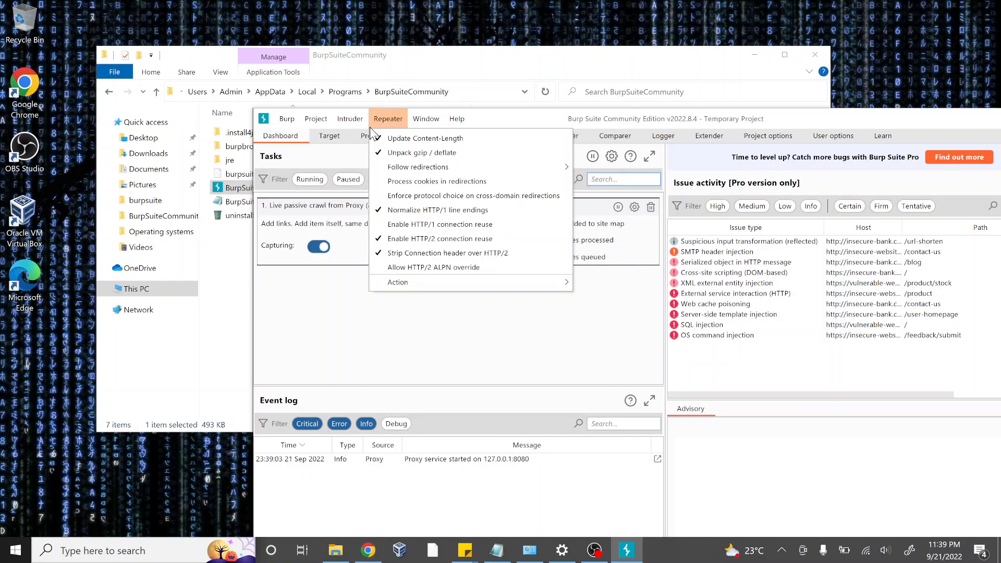
pyautogui.click(370, 136)
pyautogui.click(429, 186)
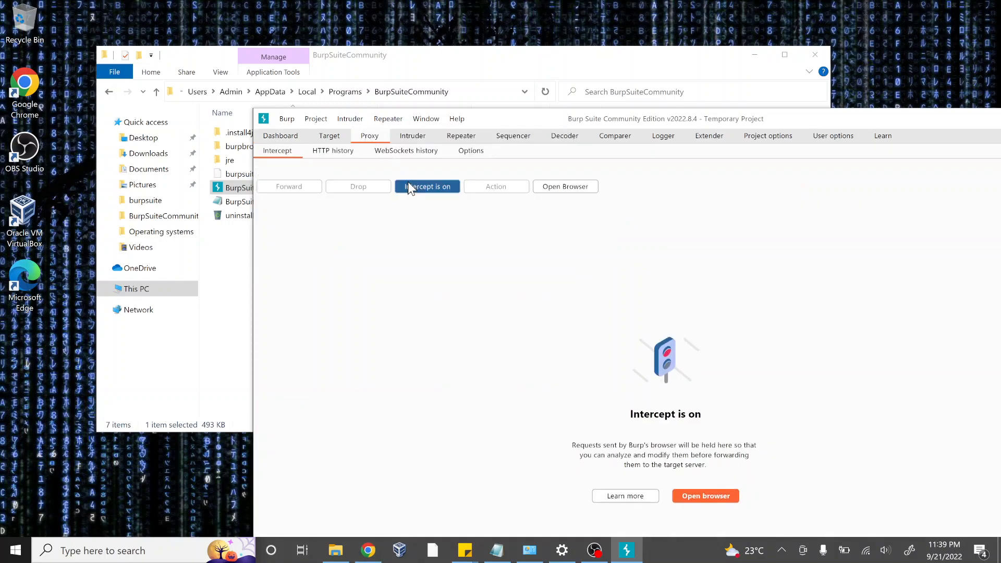
pyautogui.click(369, 551)
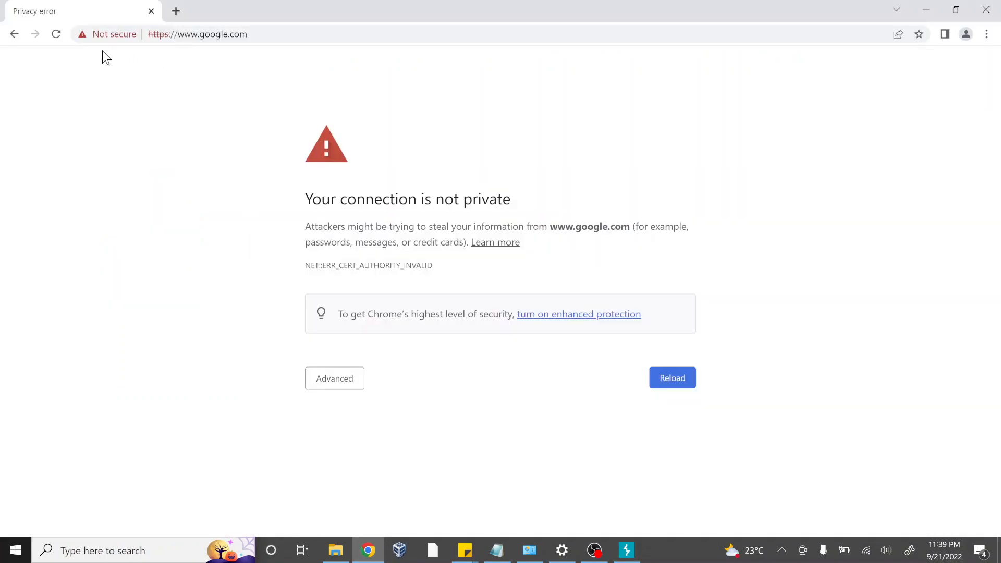
pyautogui.click(56, 34)
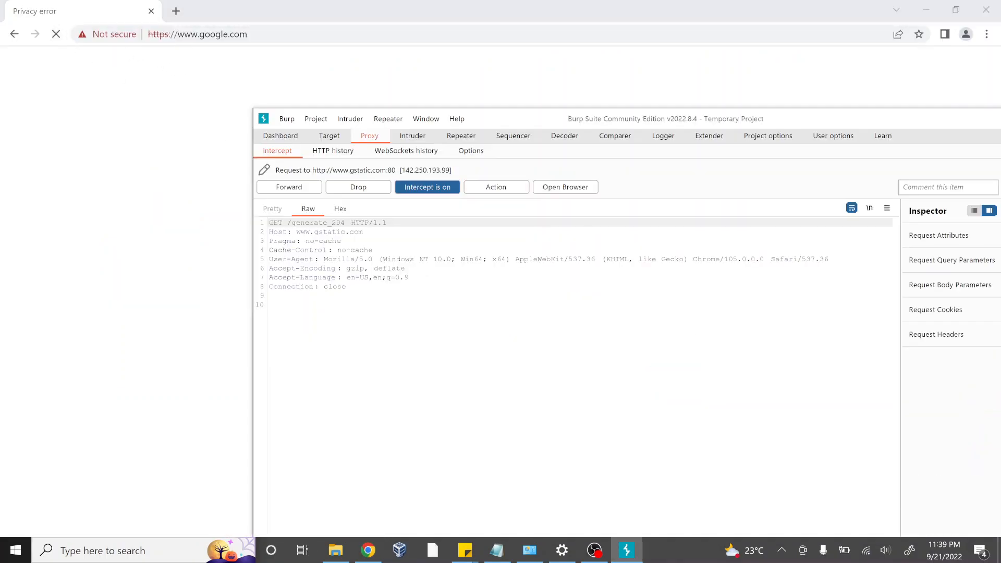
# - Maximize the Burp Suite window and examine the legibility of the intercepted request's raw text
pyautogui.moveTo(518, 117); pyautogui.dragTo(352, 100)
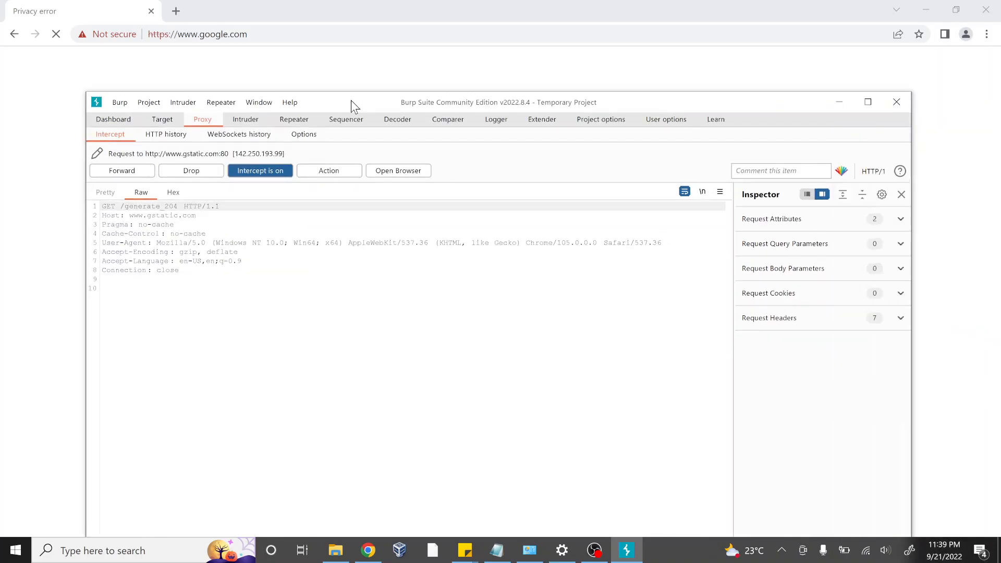
pyautogui.click(875, 102)
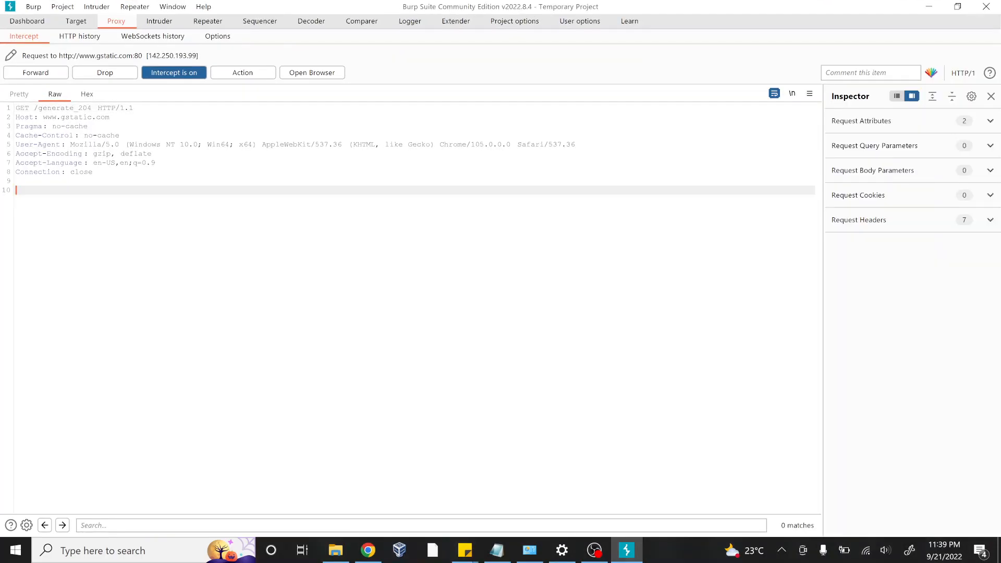
pyautogui.moveTo(18, 190); pyautogui.dragTo(7, 112)
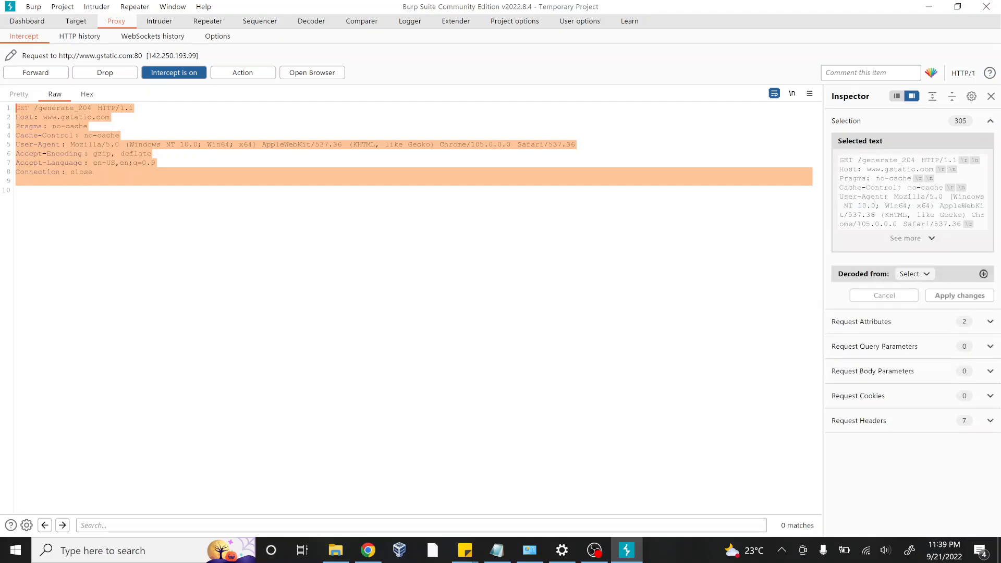
pyautogui.click(17, 190)
pyautogui.moveTo(17, 191); pyautogui.dragTo(11, 113)
pyautogui.click(17, 191)
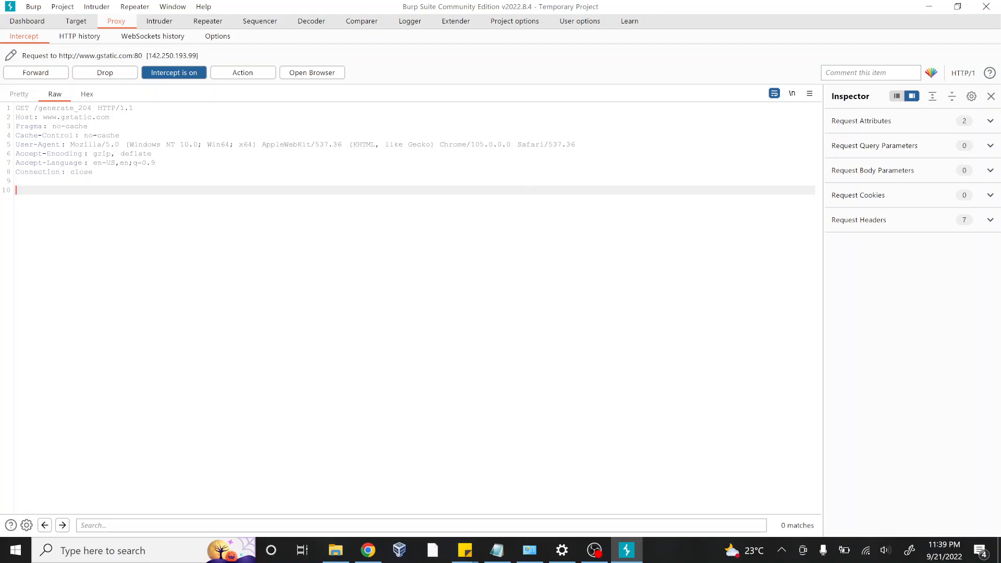
# - Change the HTTP message display font to Consolas in the user display options
pyautogui.click(577, 22)
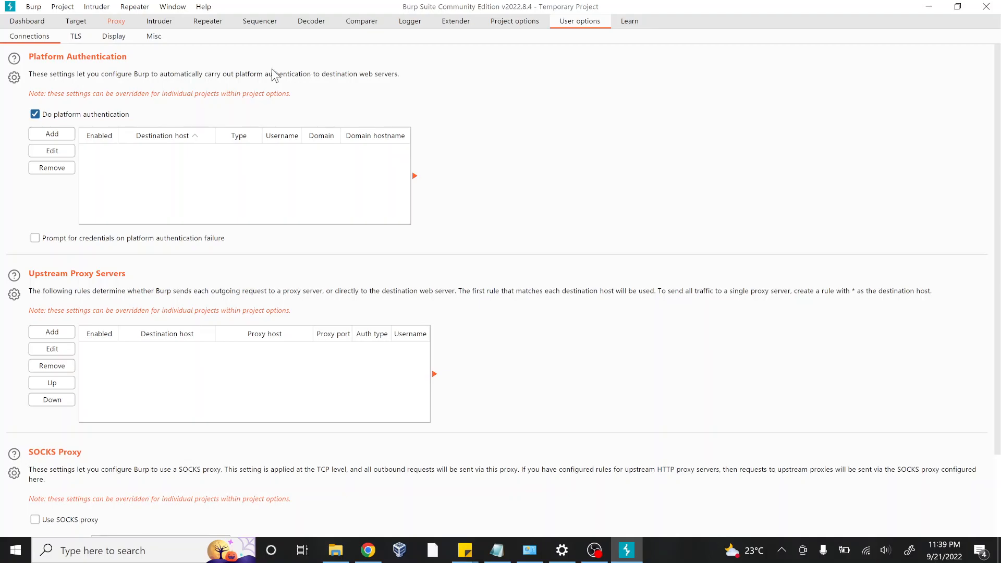
pyautogui.click(115, 37)
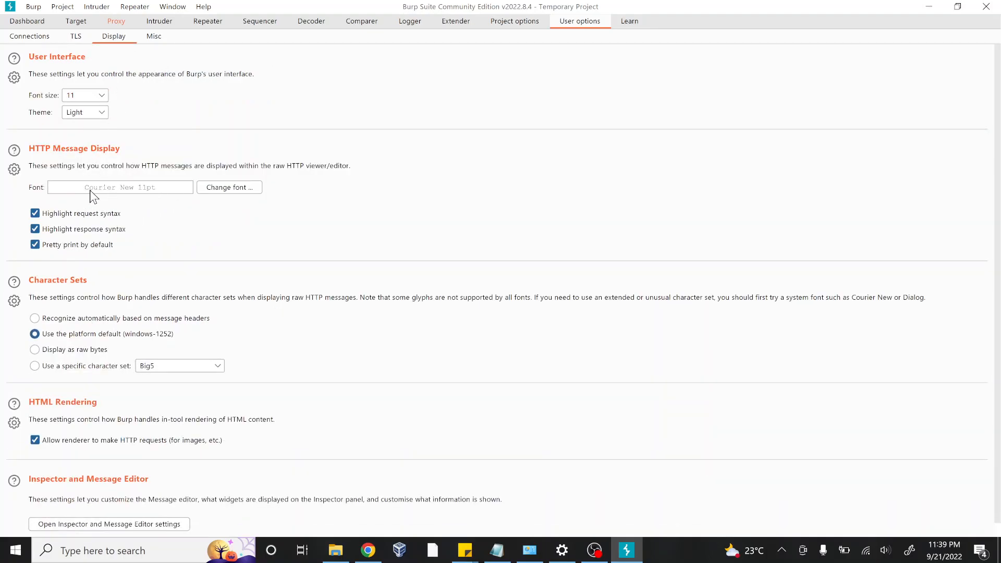
pyautogui.click(214, 184)
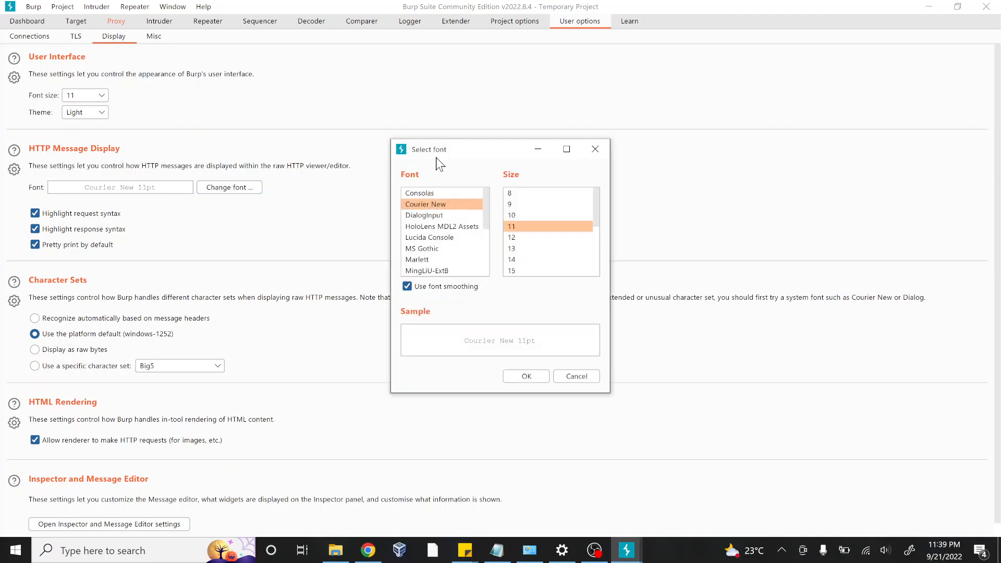
pyautogui.click(423, 194)
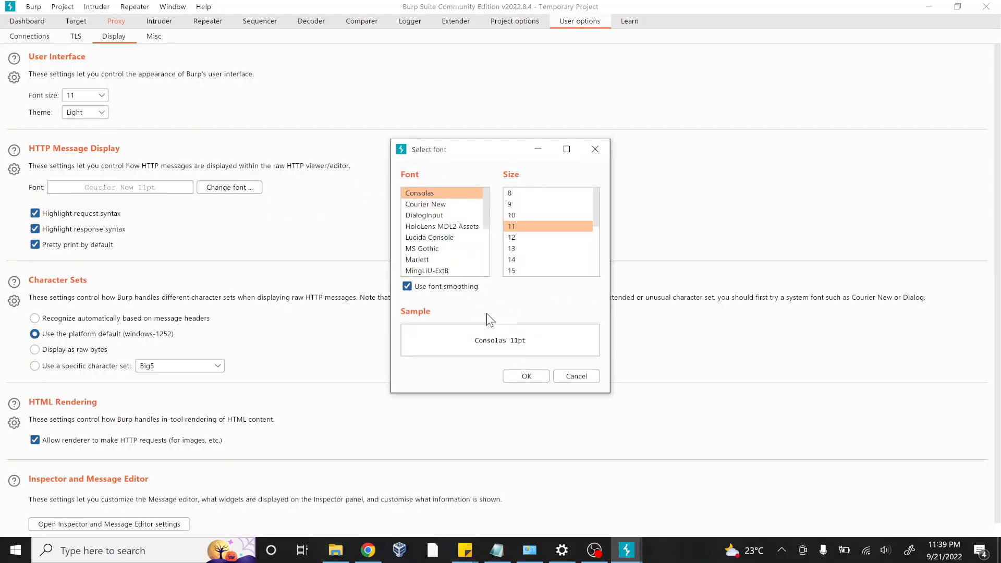
pyautogui.click(536, 373)
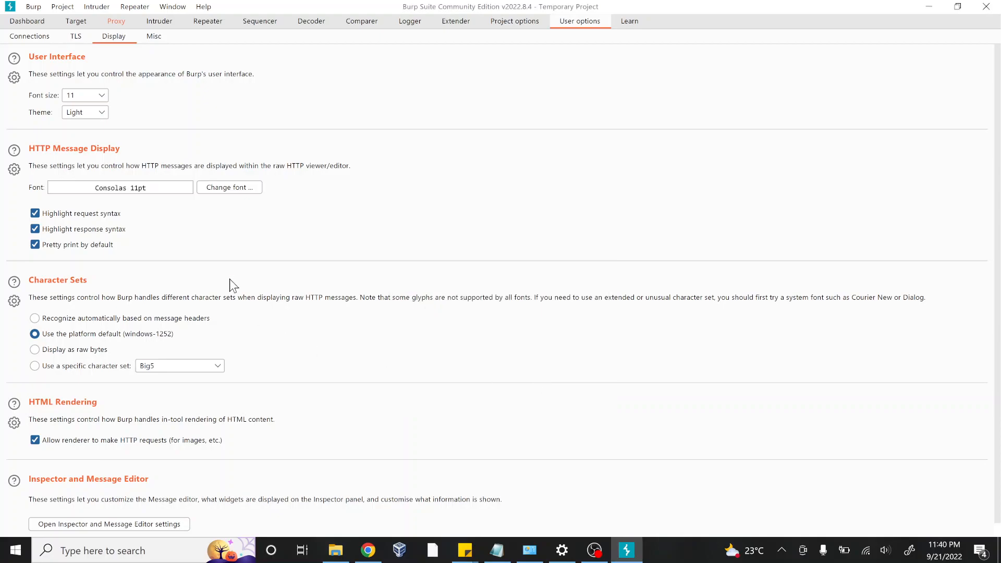
# - Examine how the intercepted request's raw text looks in the new message font
pyautogui.click(117, 21)
pyautogui.hotkey('ctrl', 'a')
pyautogui.moveTo(78, 194); pyautogui.dragTo(4, 107)
pyautogui.click(115, 219)
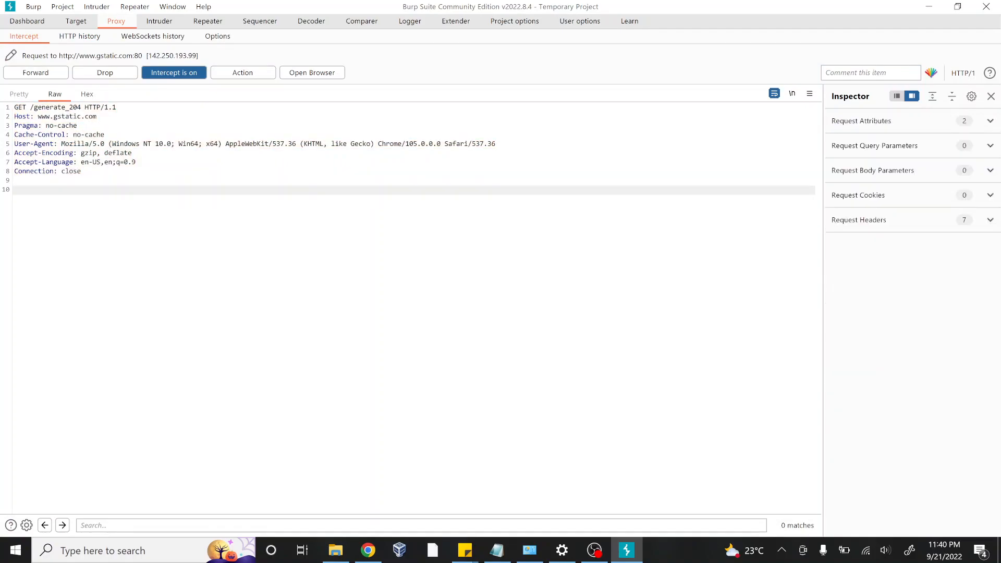
pyautogui.moveTo(47, 180); pyautogui.dragTo(2, 99)
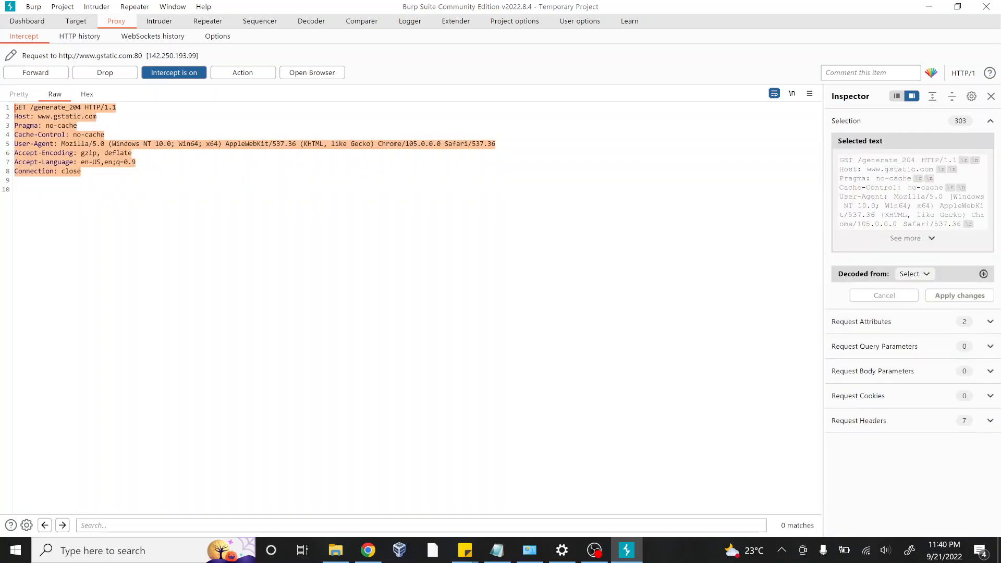
# - Sort the dashboard's issue activity by issue type and view the DOM-based cross-site scripting and OS command injection advisories
pyautogui.click(9, 24)
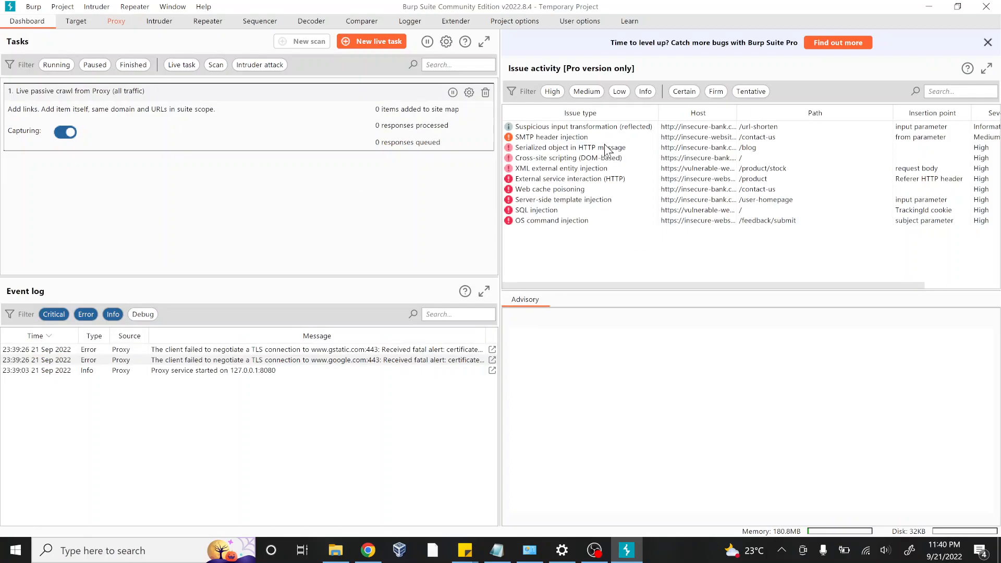
pyautogui.click(568, 116)
pyautogui.click(572, 130)
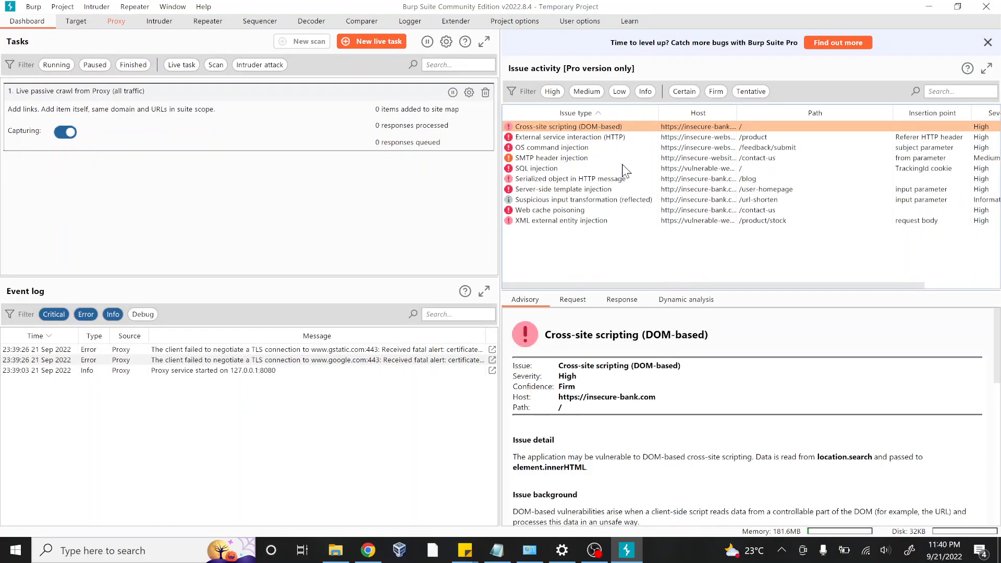
pyautogui.click(583, 148)
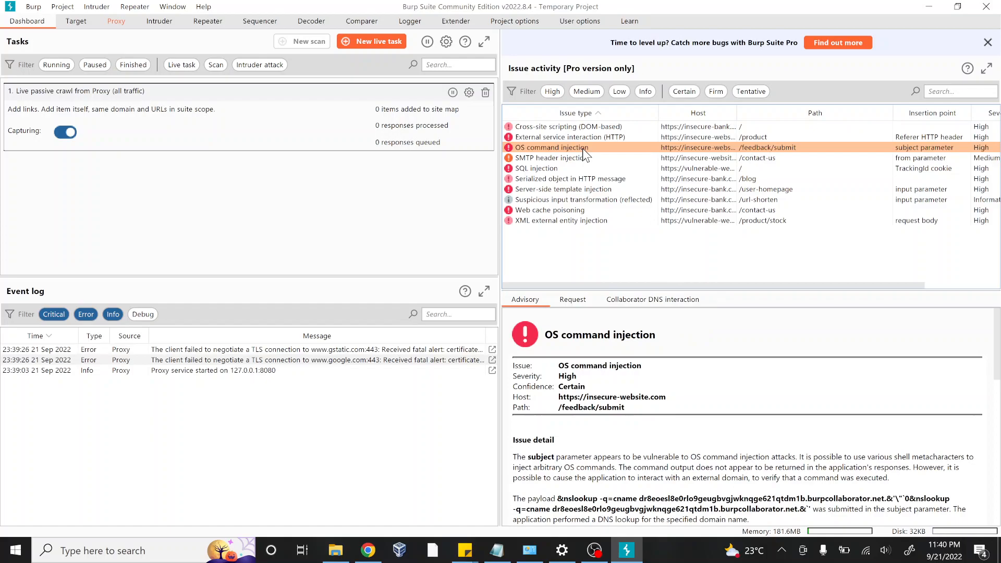
# - Try a user interface font size of 13 in the display options and set it back to 11
pyautogui.click(582, 21)
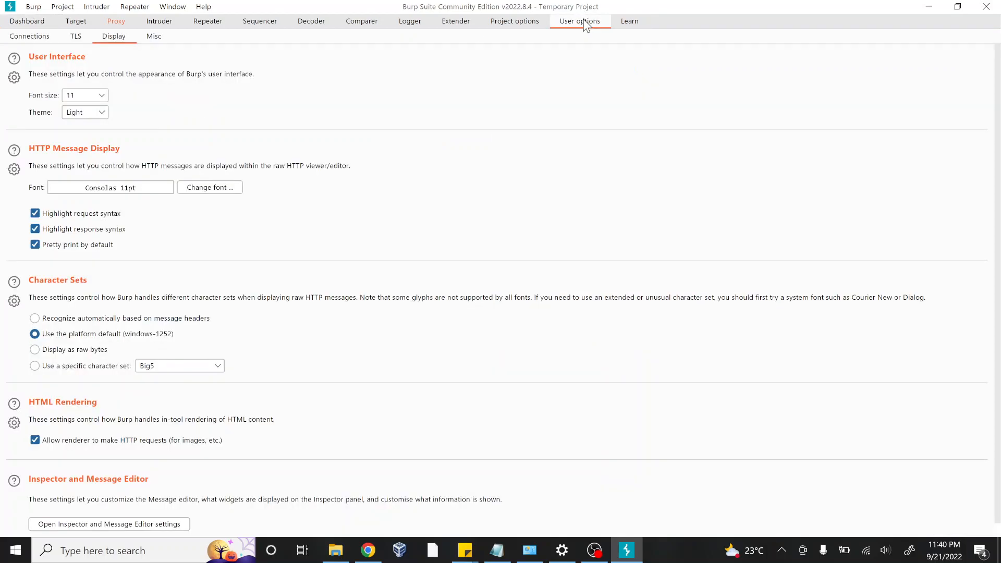
pyautogui.click(97, 97)
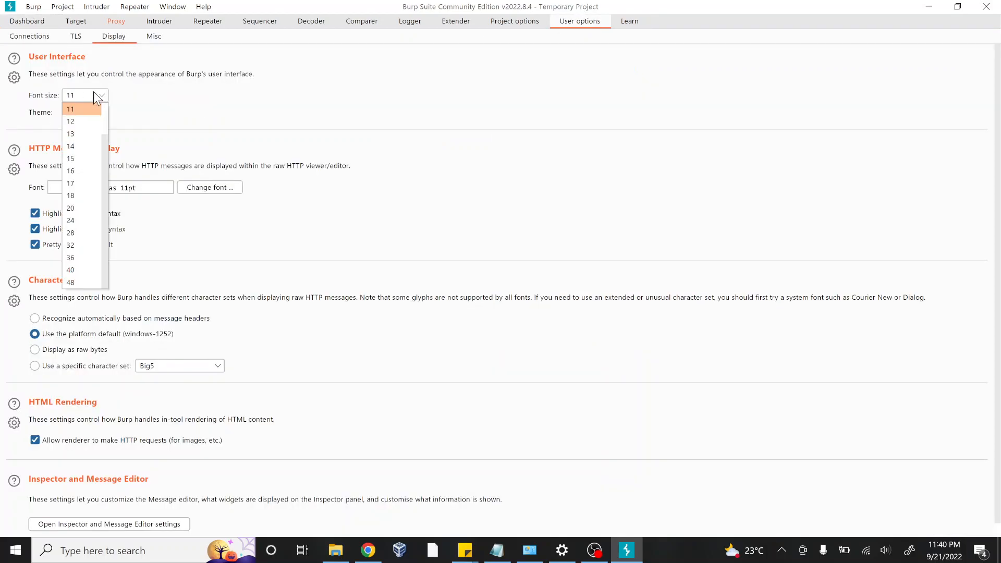
pyautogui.click(83, 133)
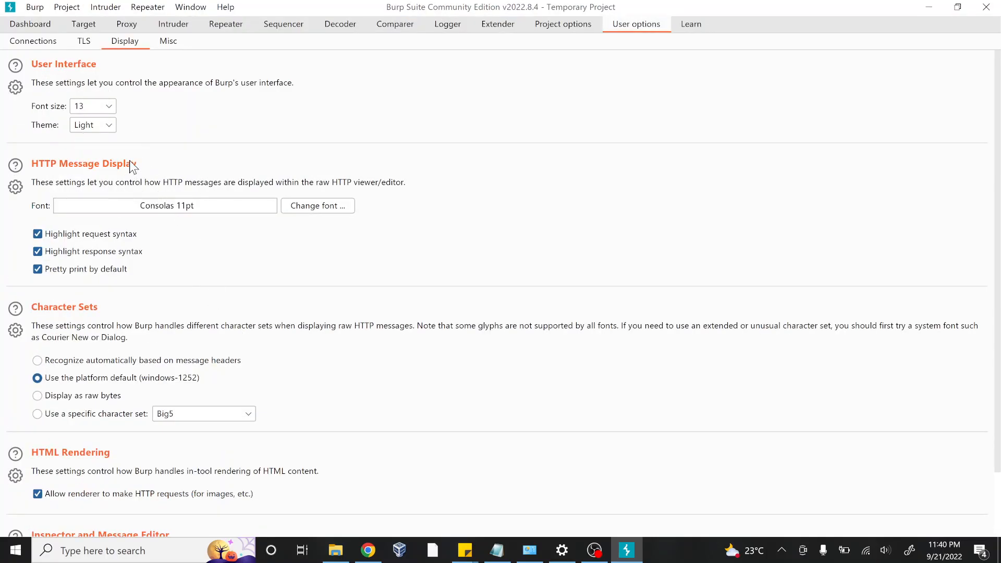
pyautogui.click(102, 105)
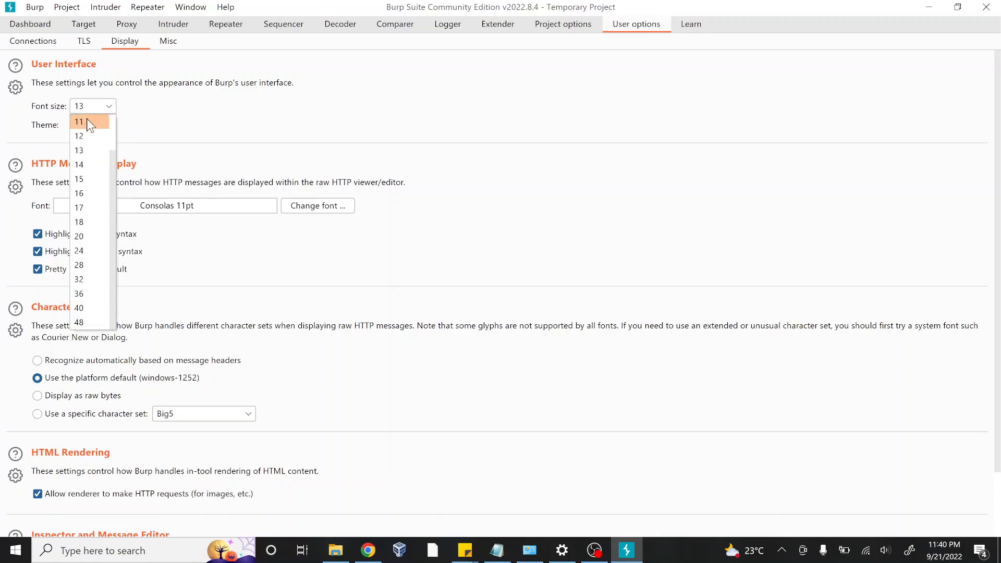
pyautogui.click(86, 121)
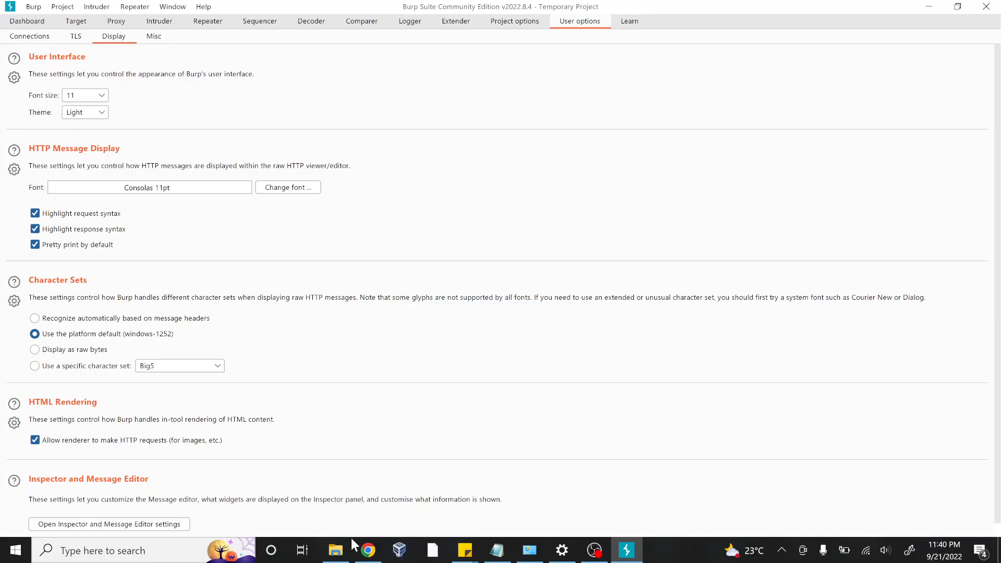
# - Open the BurpSuiteCommunity VMOPTIONS file in Notepad and copy the line -Dsun.java2d.uiScale=2.8 from the sticky note
pyautogui.click(336, 550)
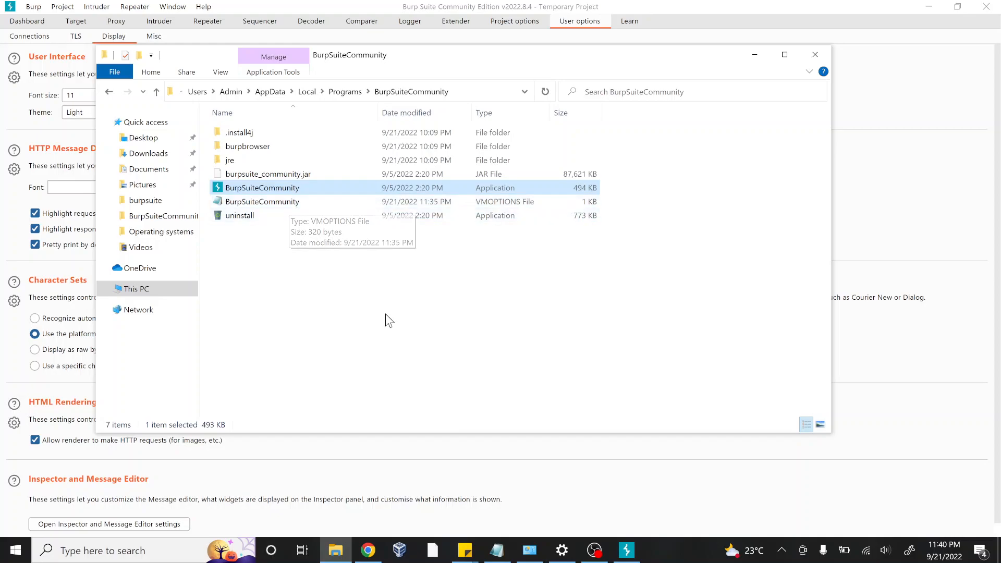
pyautogui.doubleClick(293, 205)
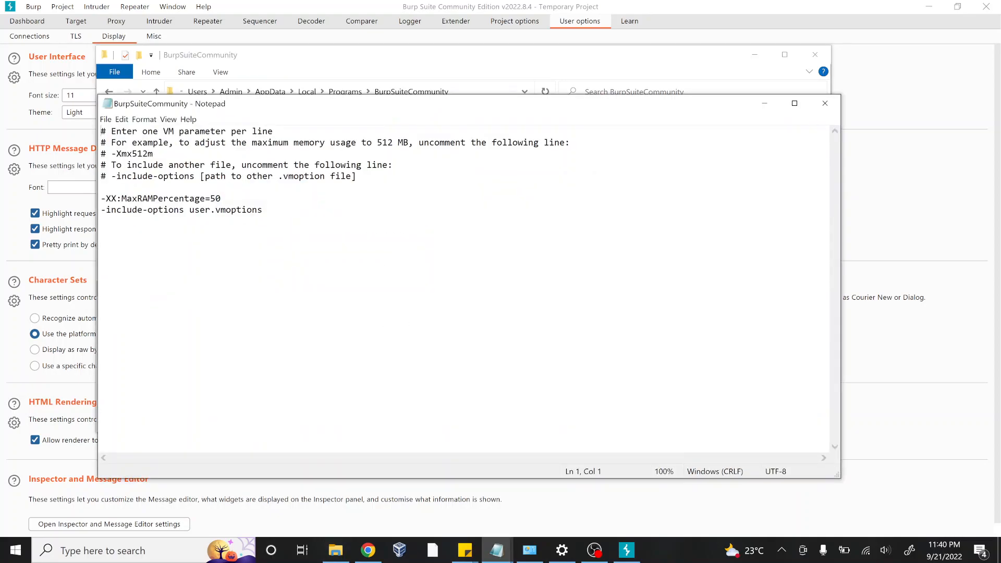
pyautogui.click(465, 550)
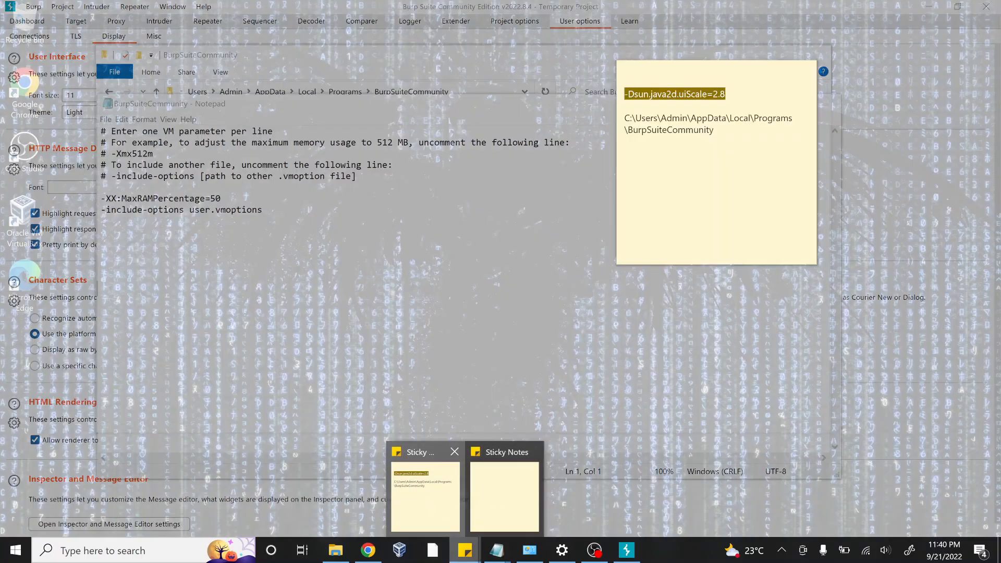
pyautogui.click(424, 500)
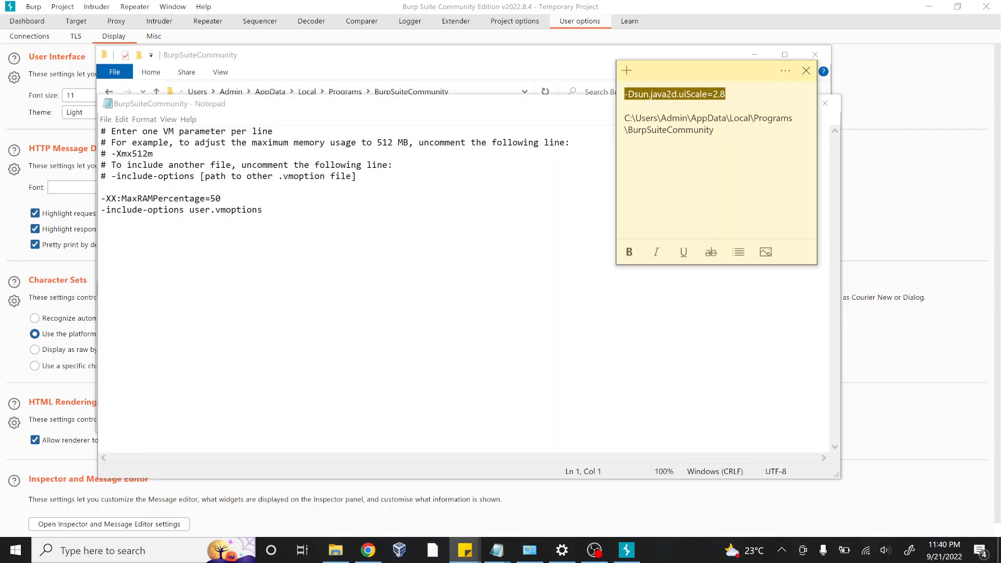
pyautogui.doubleClick(665, 95)
pyautogui.tripleClick(665, 94)
pyautogui.doubleClick(664, 95)
pyautogui.tripleClick(665, 94)
pyautogui.doubleClick(664, 94)
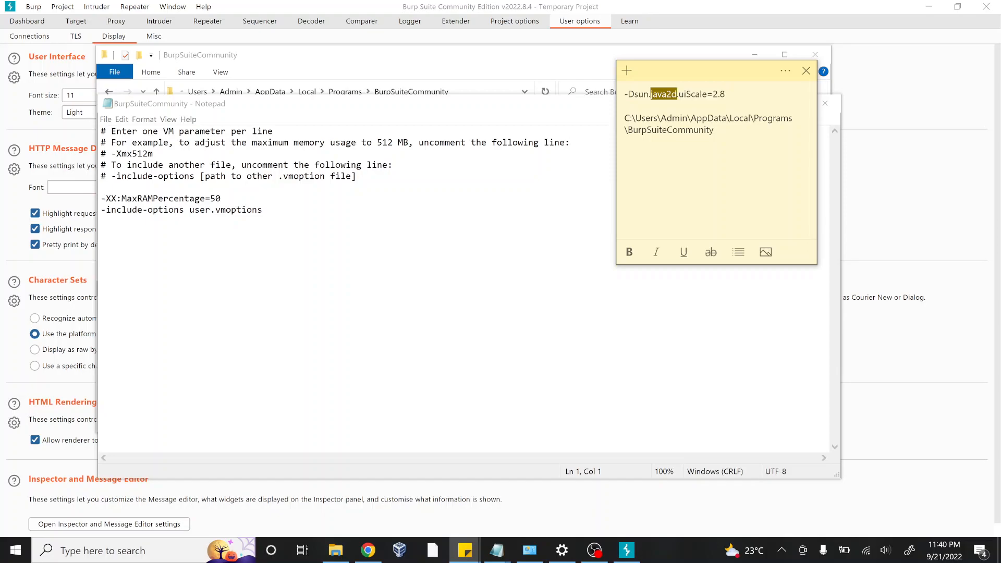
pyautogui.tripleClick(664, 94)
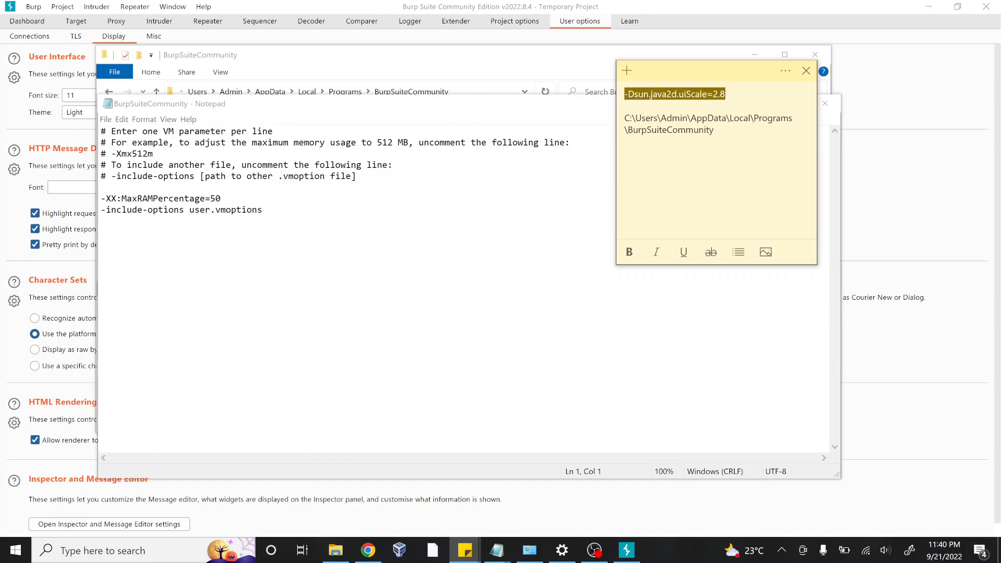
pyautogui.hotkey('ctrl', 'c')
# - Add the copied -Dsun.java2d.uiScale=2.8 parameter as a new last line of the VMOPTIONS file and save it
pyautogui.hotkey('alt', 'Tab')
pyautogui.hotkey('ctrl', 'End')
pyautogui.press('Return')
pyautogui.hotkey('ctrl', 'v')
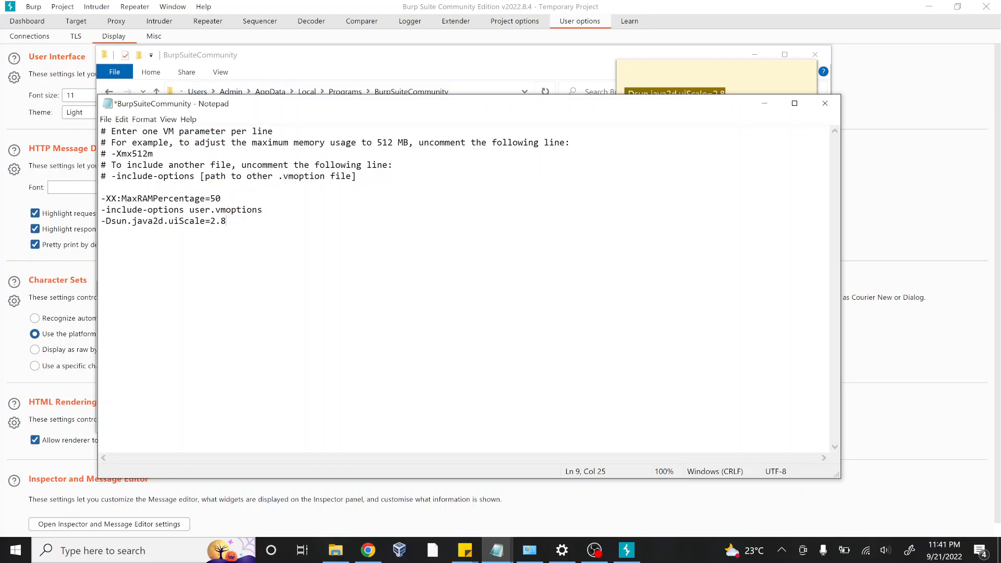
pyautogui.hotkey('ctrl', 's')
# - Set the uiScale parameter in the VMOPTIONS file to 1 and save the file
pyautogui.press('BackSpace')
pyautogui.press('BackSpace')
pyautogui.press('BackSpace')
pyautogui.write('1')
pyautogui.hotkey('ctrl', 's')
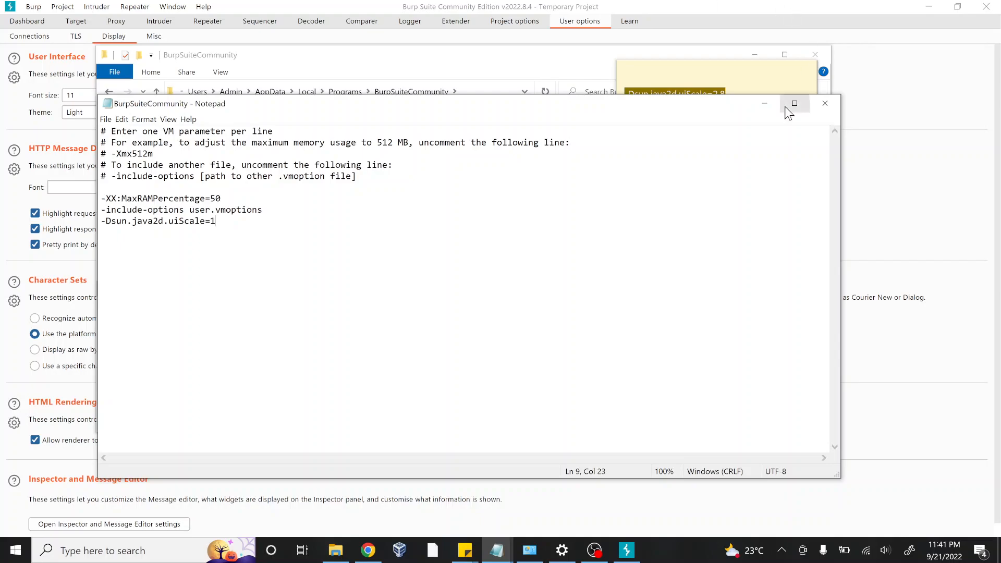
# - Return to Burp Suite and exit it, closing all of its windows
pyautogui.click(879, 137)
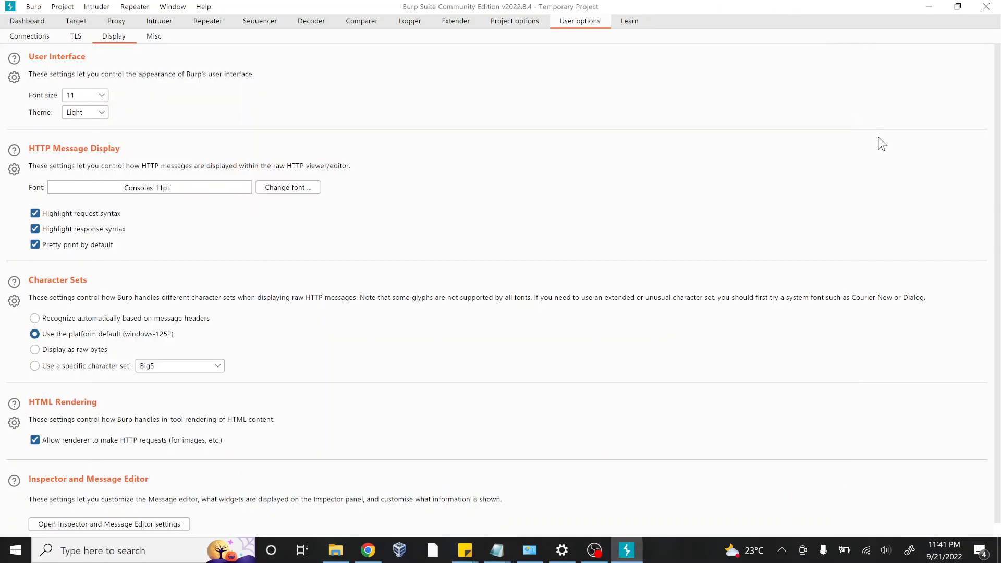
pyautogui.click(986, 6)
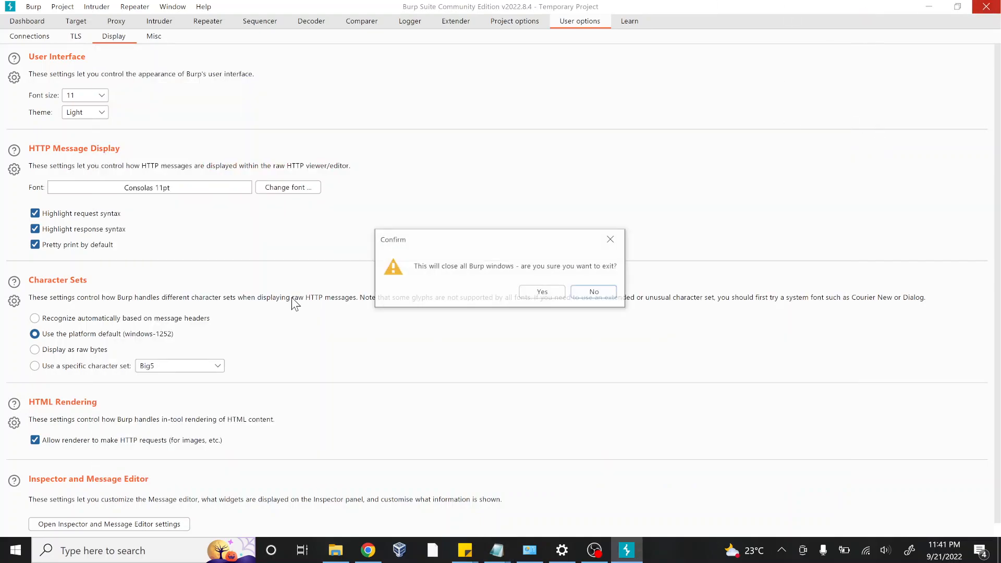
pyautogui.click(538, 293)
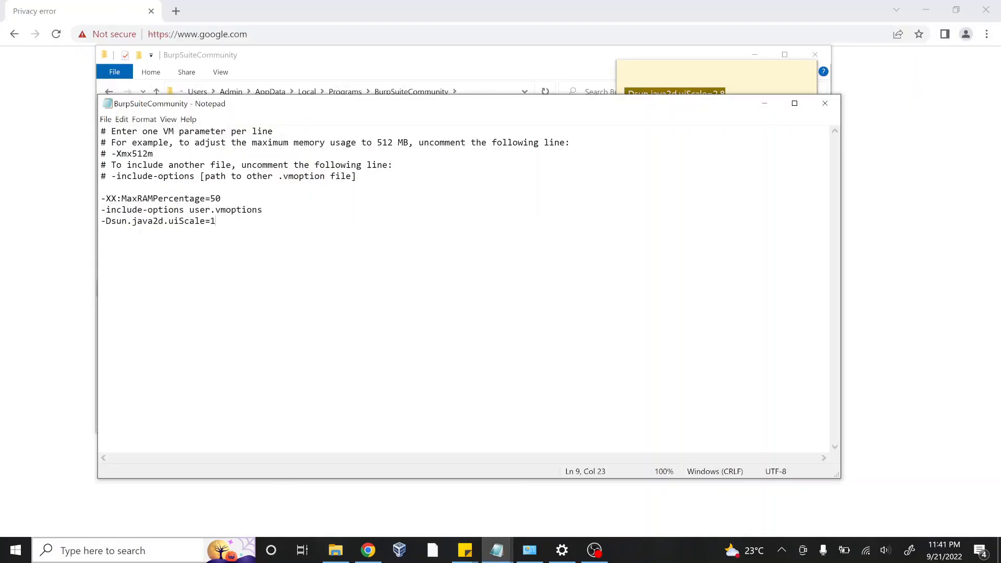
# - Launch Burp Suite Community Edition to check the size of its startup window, and exit it again
pyautogui.press('super')
pyautogui.write('b')
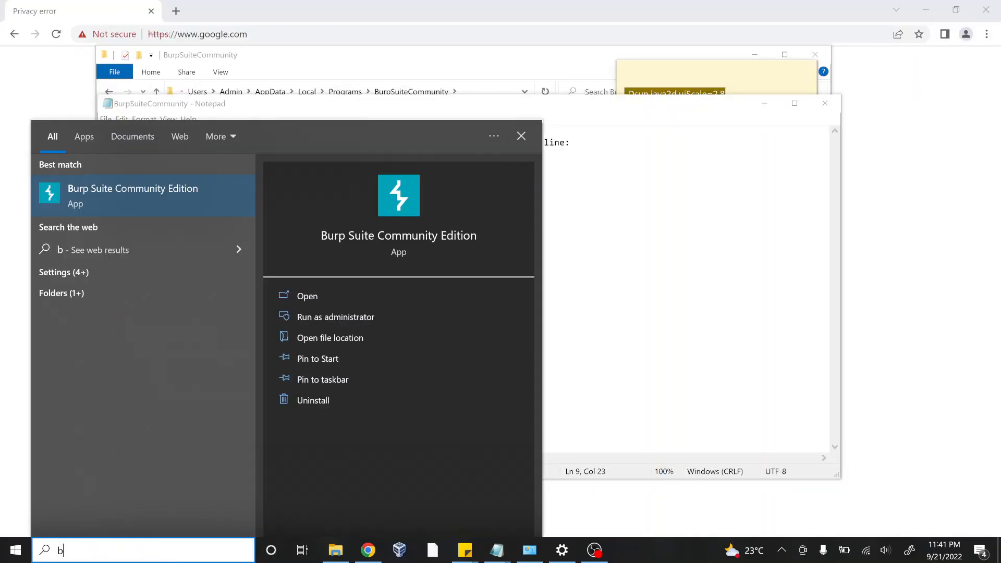
pyautogui.press('Return')
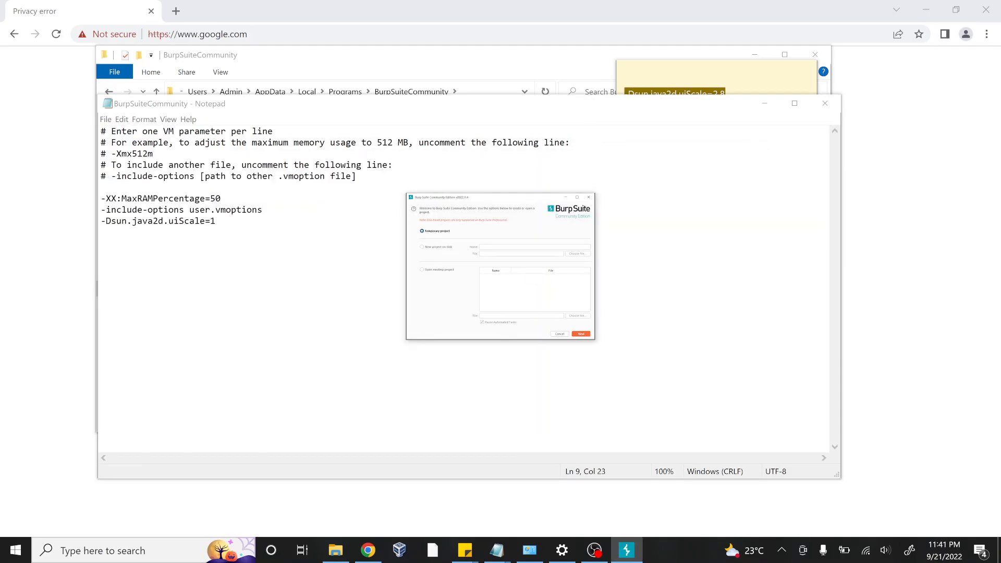
pyautogui.click(588, 198)
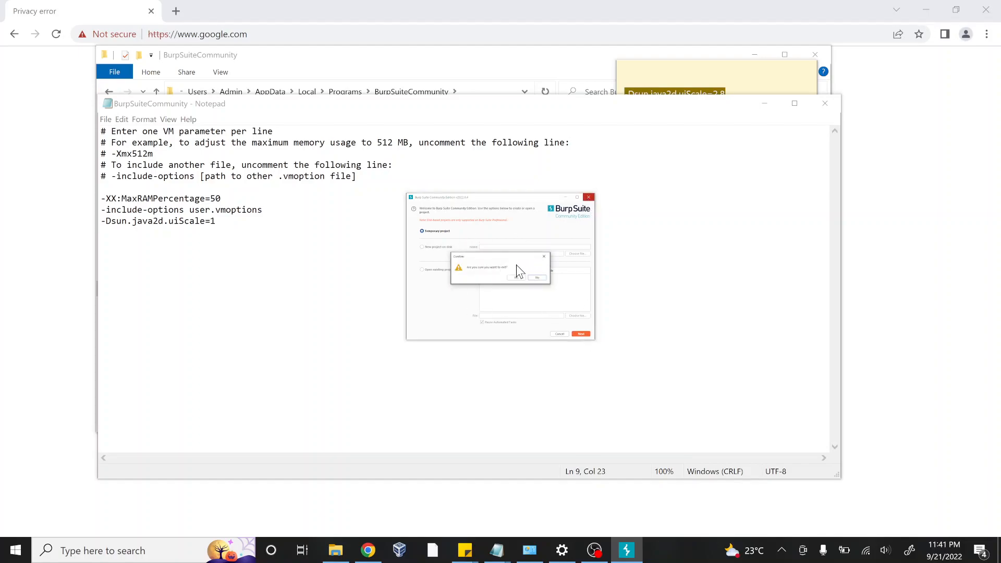
pyautogui.click(515, 277)
# - Set the uiScale parameter on the last line of the VMOPTIONS file to 2.8
pyautogui.press('BackSpace')
pyautogui.write('2.8')
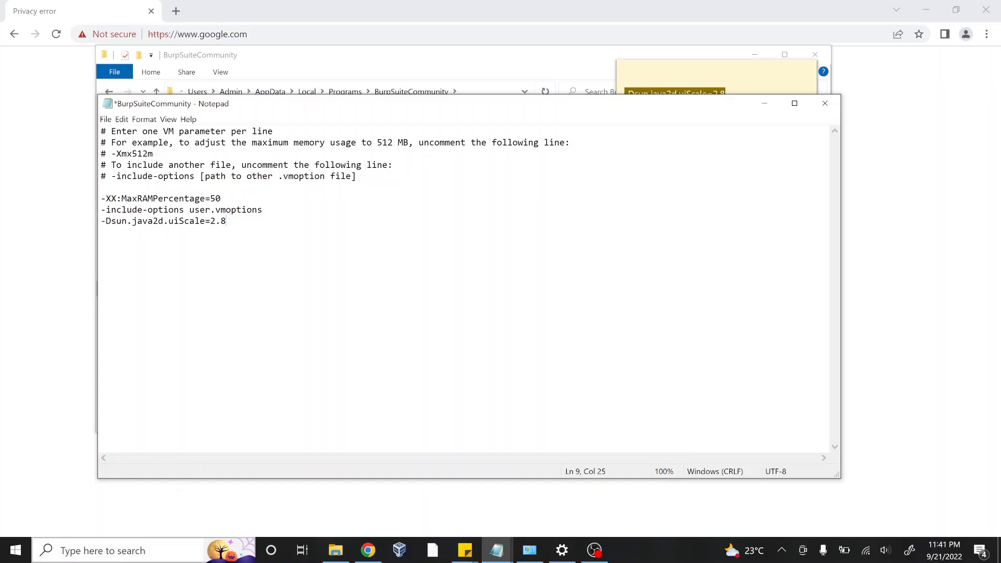
pyautogui.click(140, 551)
pyautogui.write('burp')
pyautogui.press('Return')
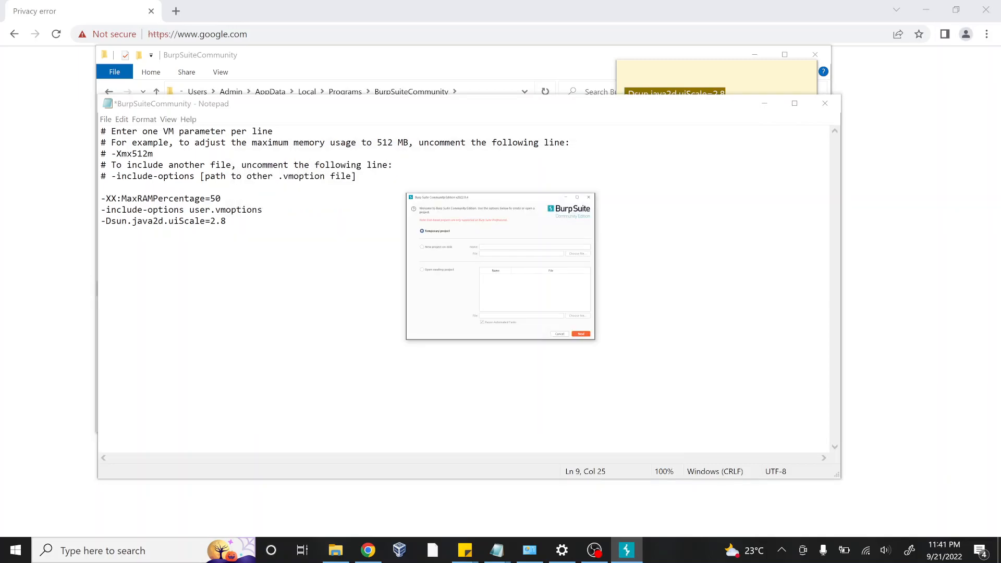
pyautogui.click(588, 198)
pyautogui.click(525, 277)
pyautogui.click(525, 277)
# - Save the edited VMOPTIONS file and relaunch Burp Suite Community Edition
pyautogui.hotkey('ctrl', 's')
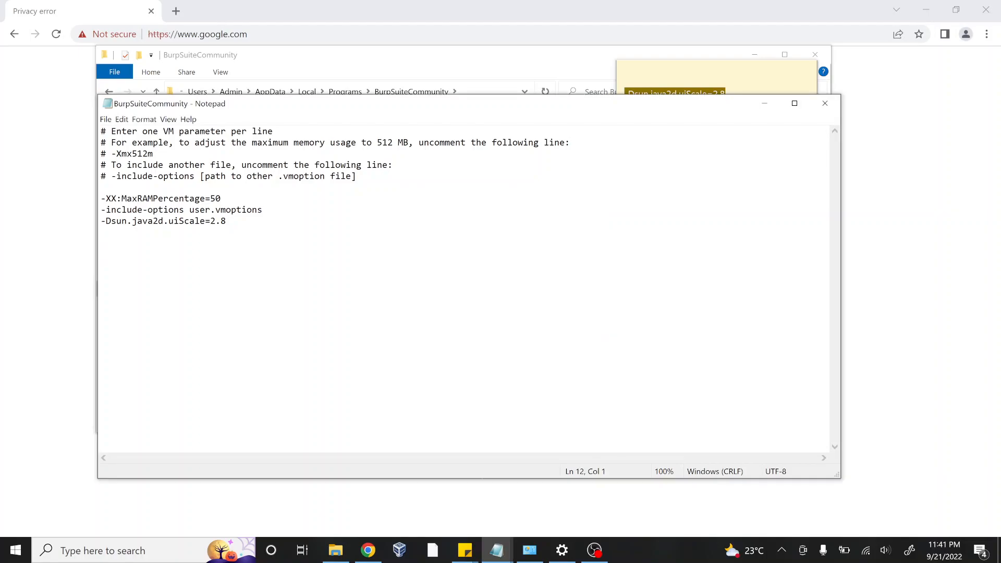
pyautogui.click(144, 551)
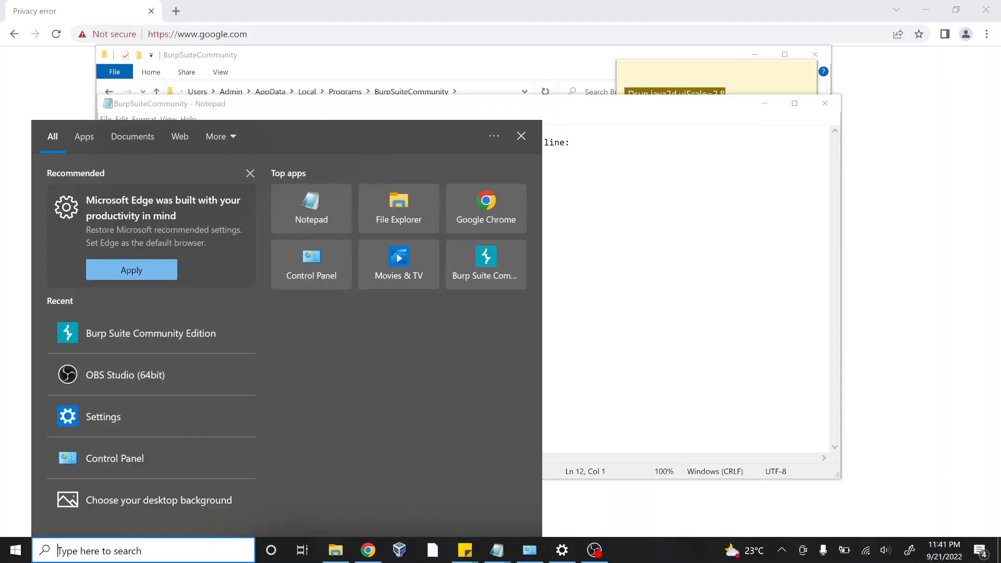
pyautogui.write('ur')
pyautogui.press('BackSpace')
pyautogui.press('BackSpace')
pyautogui.write('bur')
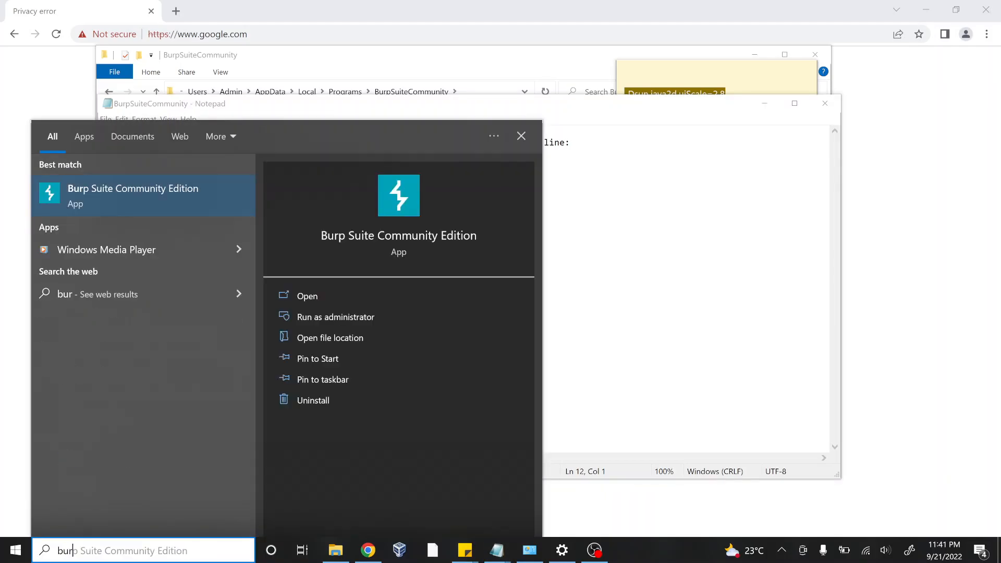
pyautogui.press('Return')
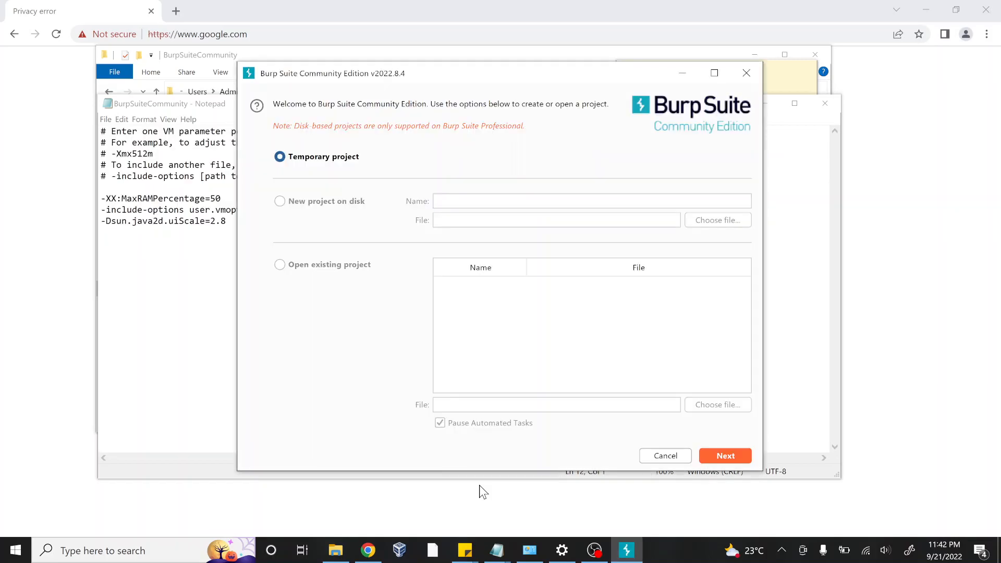
# - Start Burp with a temporary project and the Burp defaults, and maximize its main window
pyautogui.click(734, 453)
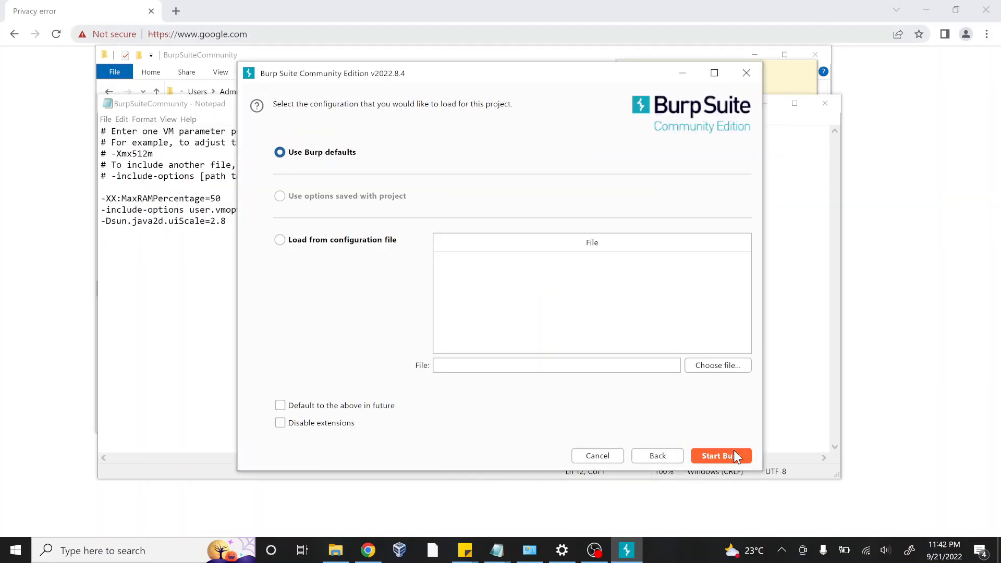
pyautogui.click(732, 457)
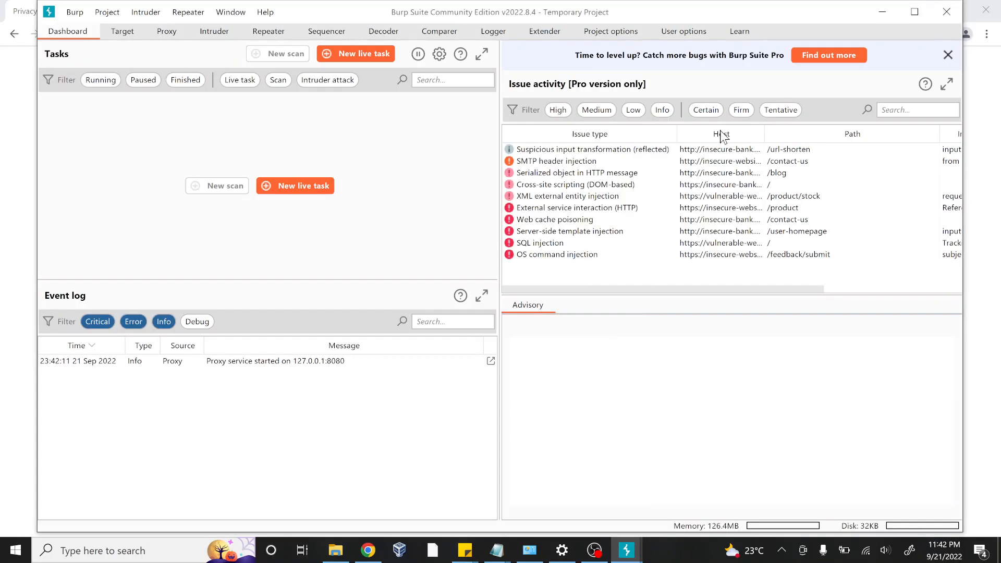
pyautogui.click(908, 10)
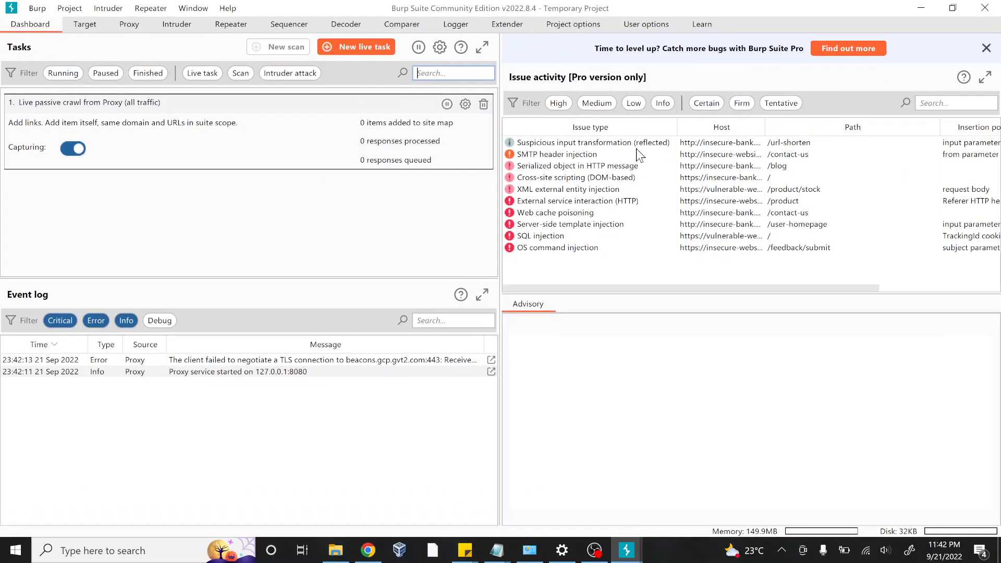
# - Examine several entries in the Issue activity list and their advisories to check how readable the interface text is
pyautogui.click(603, 150)
pyautogui.click(580, 142)
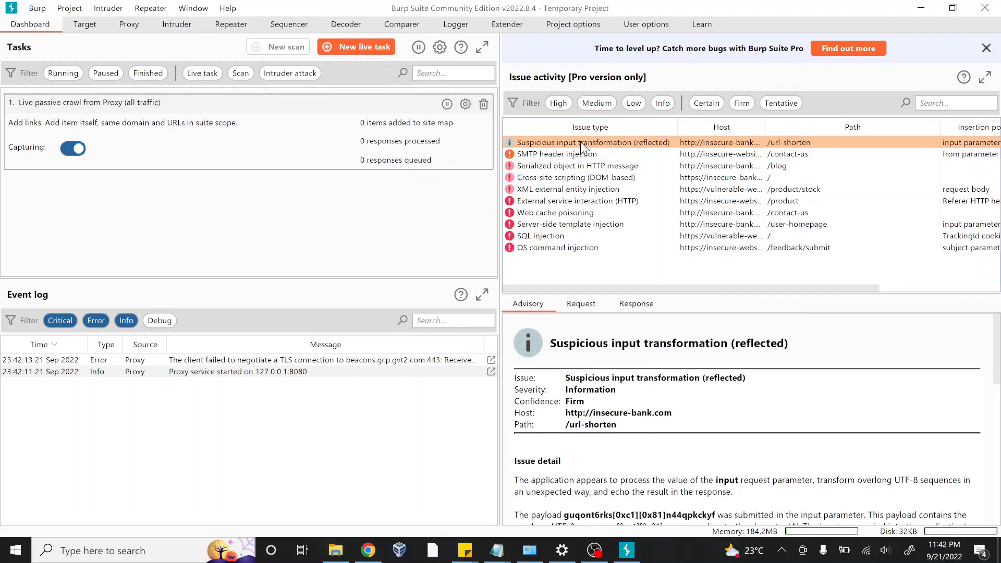
pyautogui.click(582, 167)
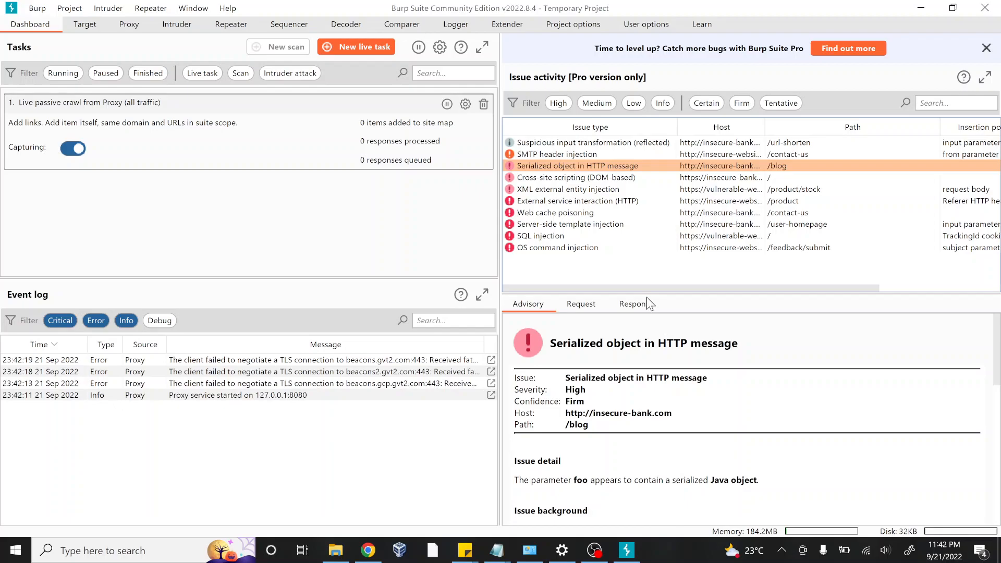
pyautogui.click(607, 210)
pyautogui.click(584, 177)
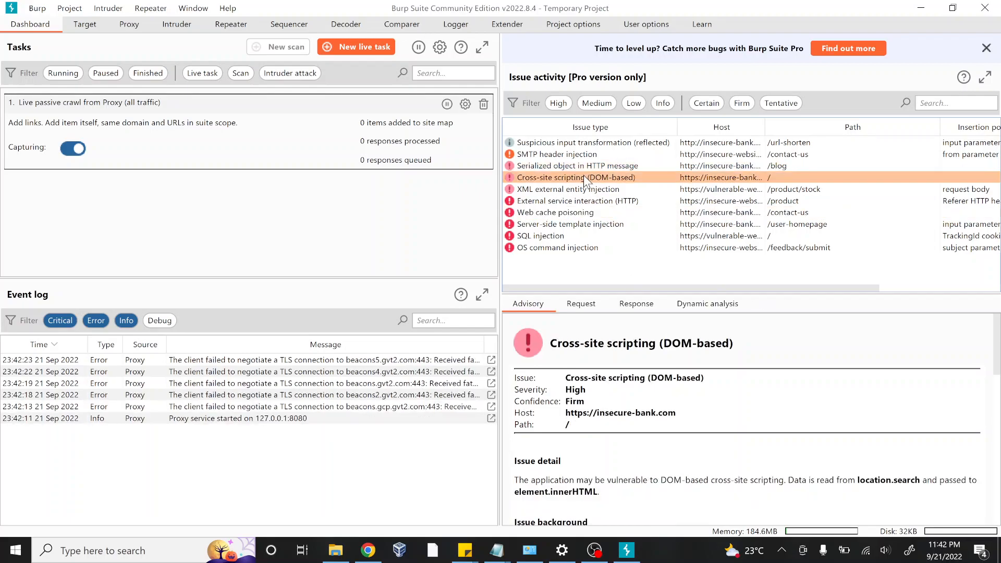
pyautogui.click(598, 201)
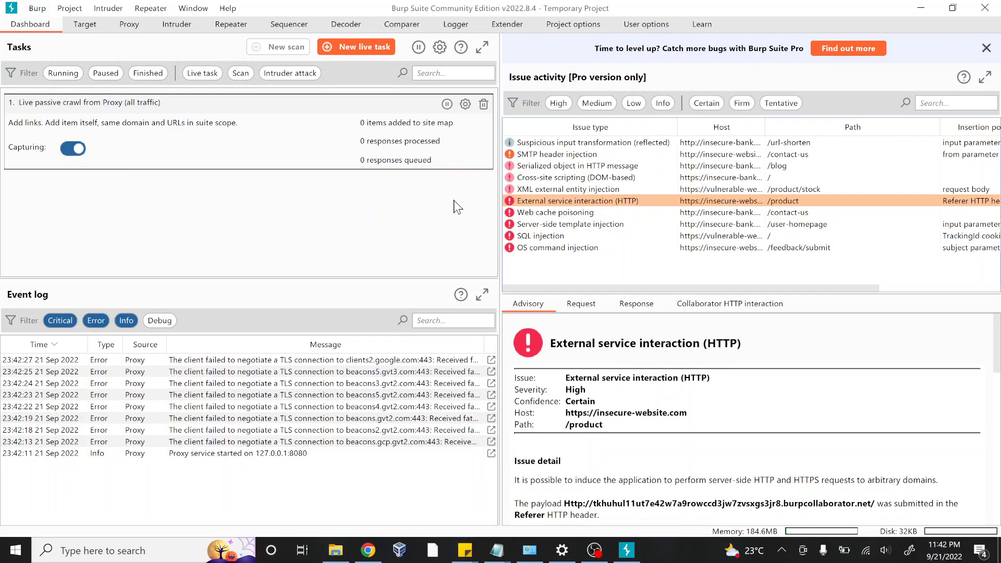
pyautogui.click(553, 215)
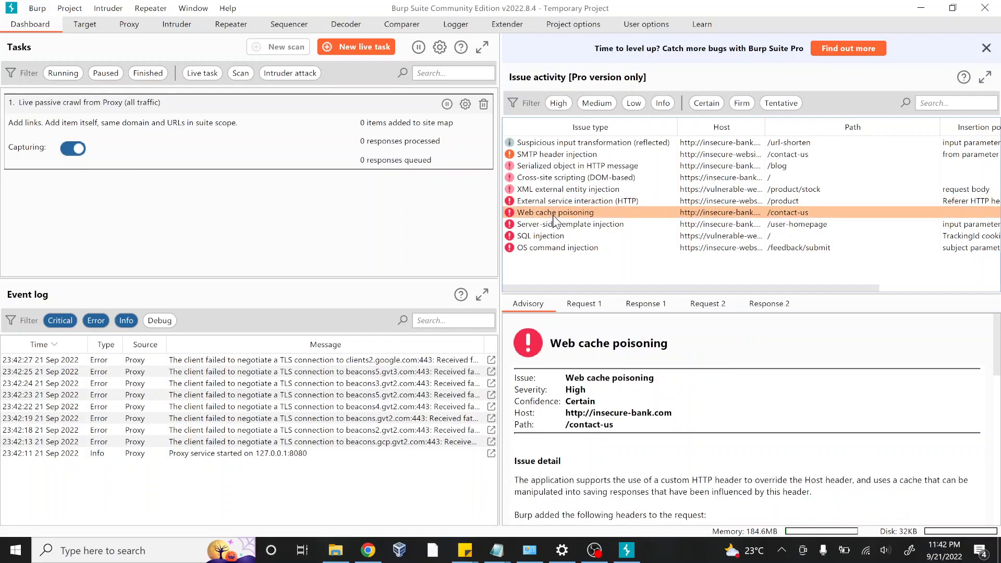
pyautogui.click(585, 178)
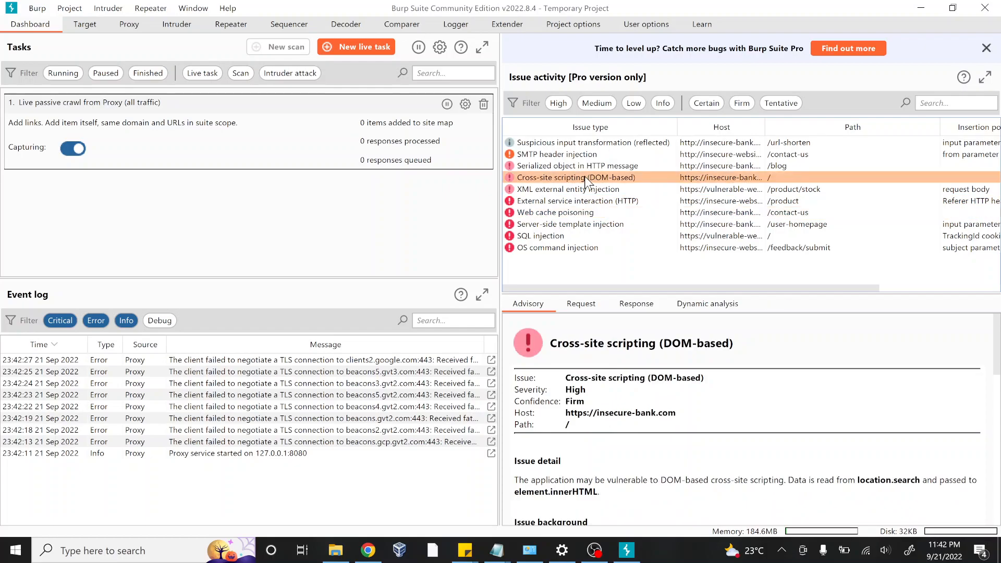
pyautogui.click(597, 192)
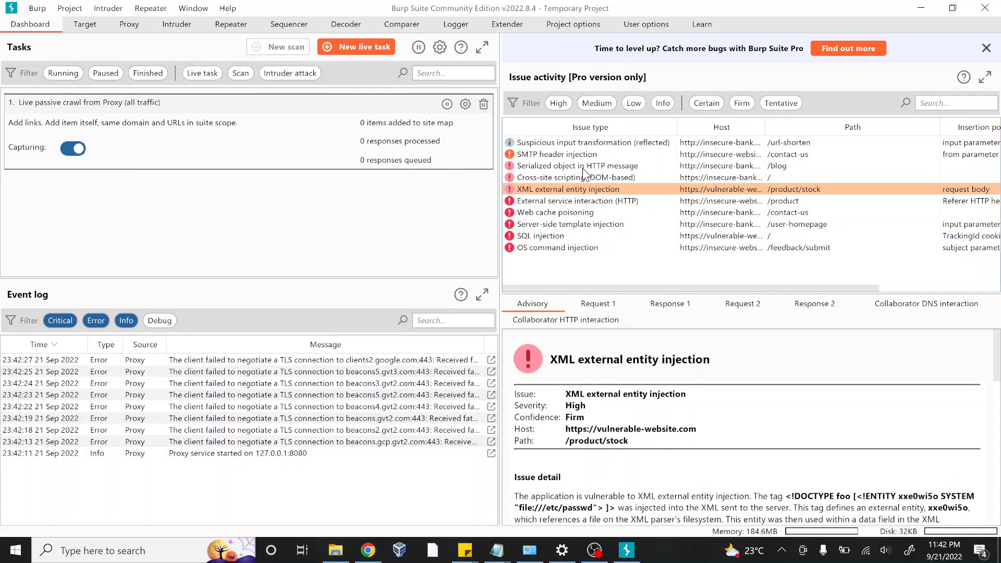
pyautogui.click(583, 167)
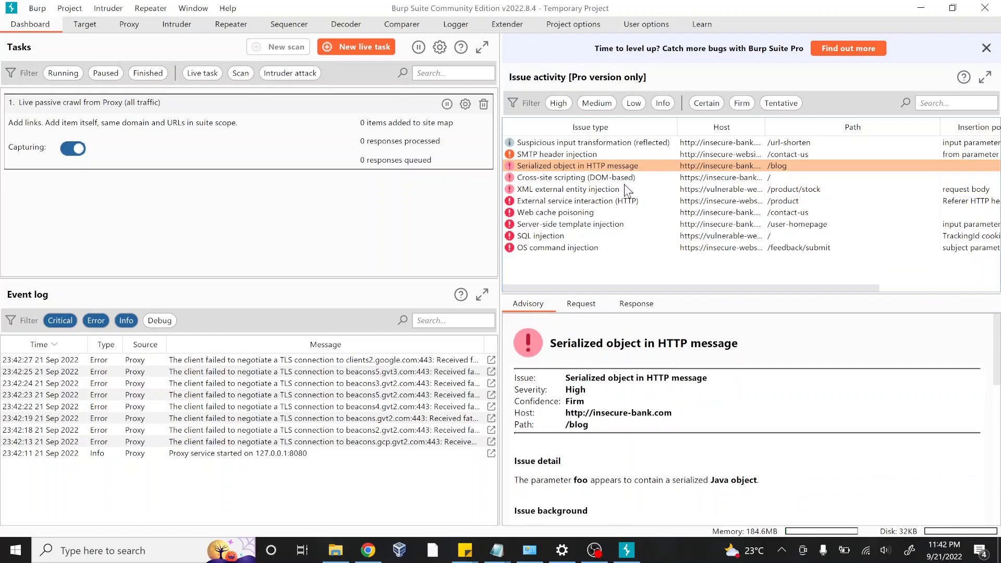